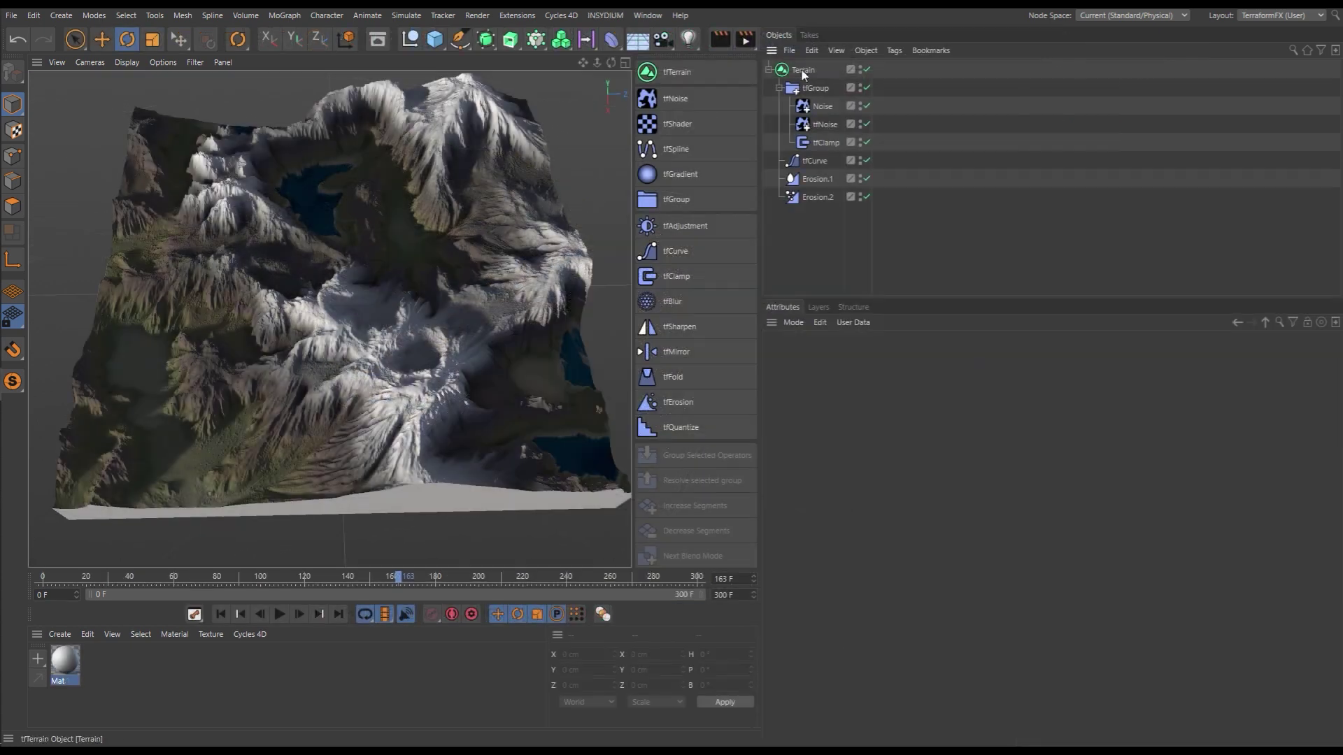
- Set the Terrain's map preview Source to the Slope map
{"action": "left_click", "coordinate": [803, 70]}
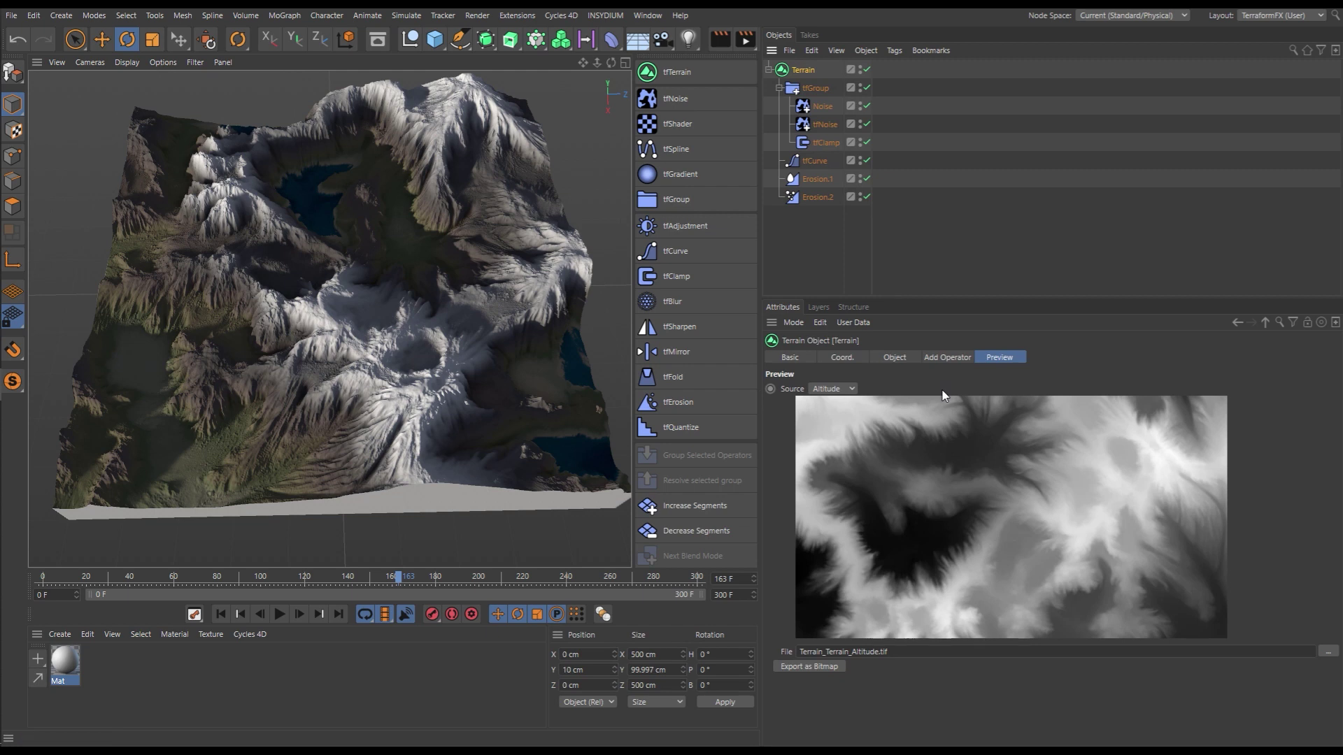
{"action": "left_click", "coordinate": [851, 390]}
{"action": "left_click", "coordinate": [833, 420]}
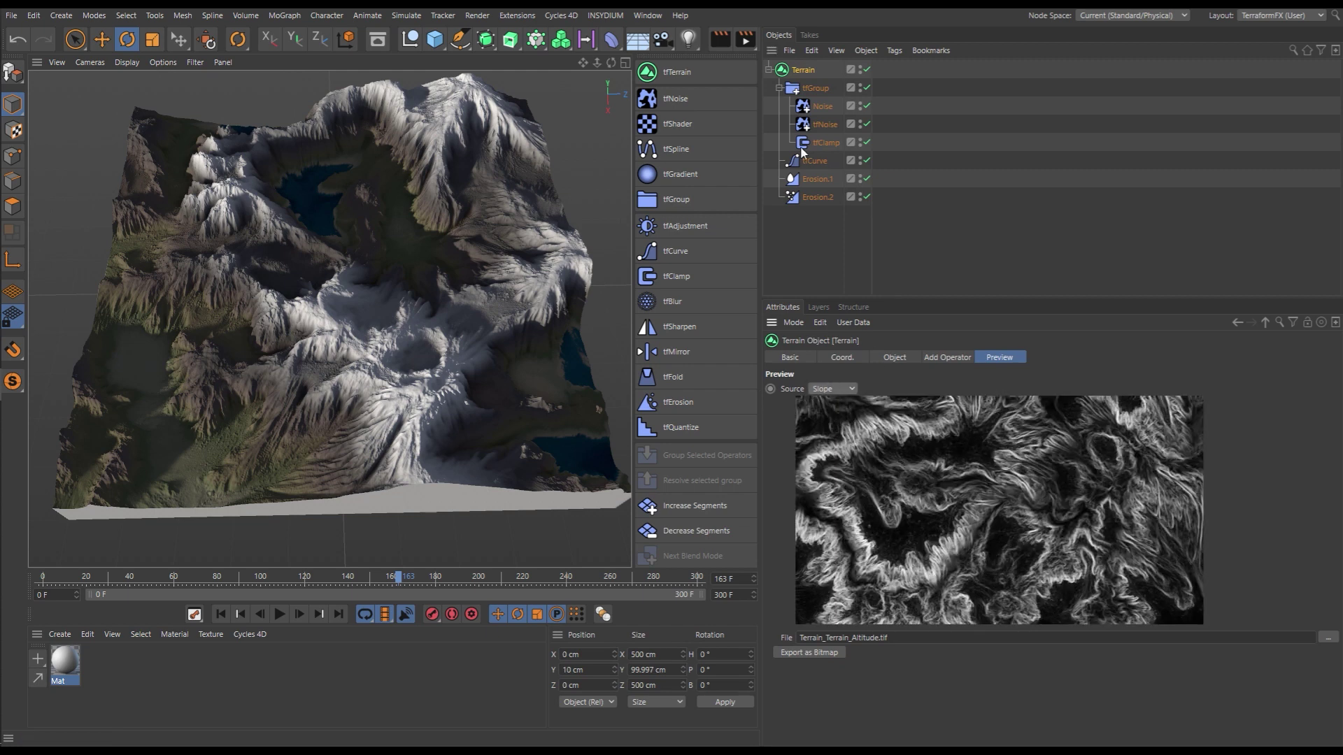
- Preview the tfGroup, tfNoise and Erosion.2 outputs, showing Erosion.2's Deposit Map
{"action": "left_click", "coordinate": [819, 88]}
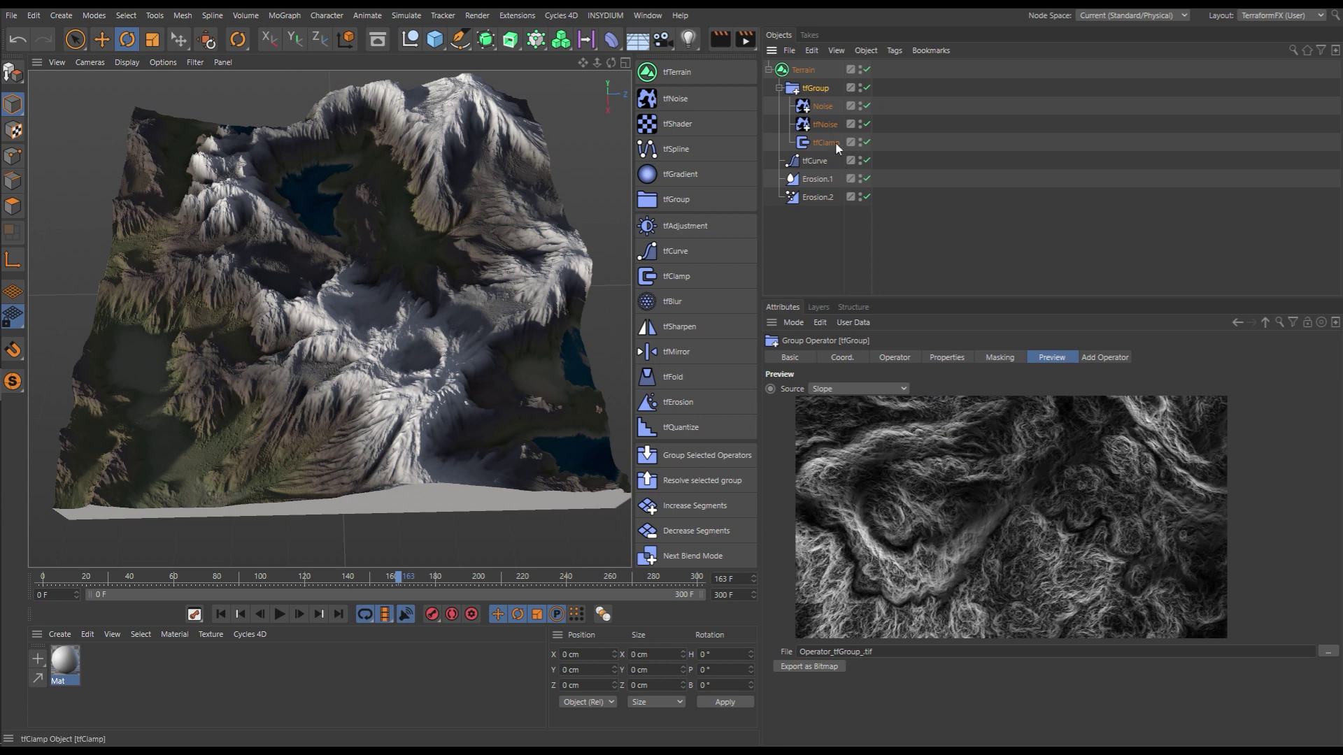
{"action": "left_click", "coordinate": [825, 124]}
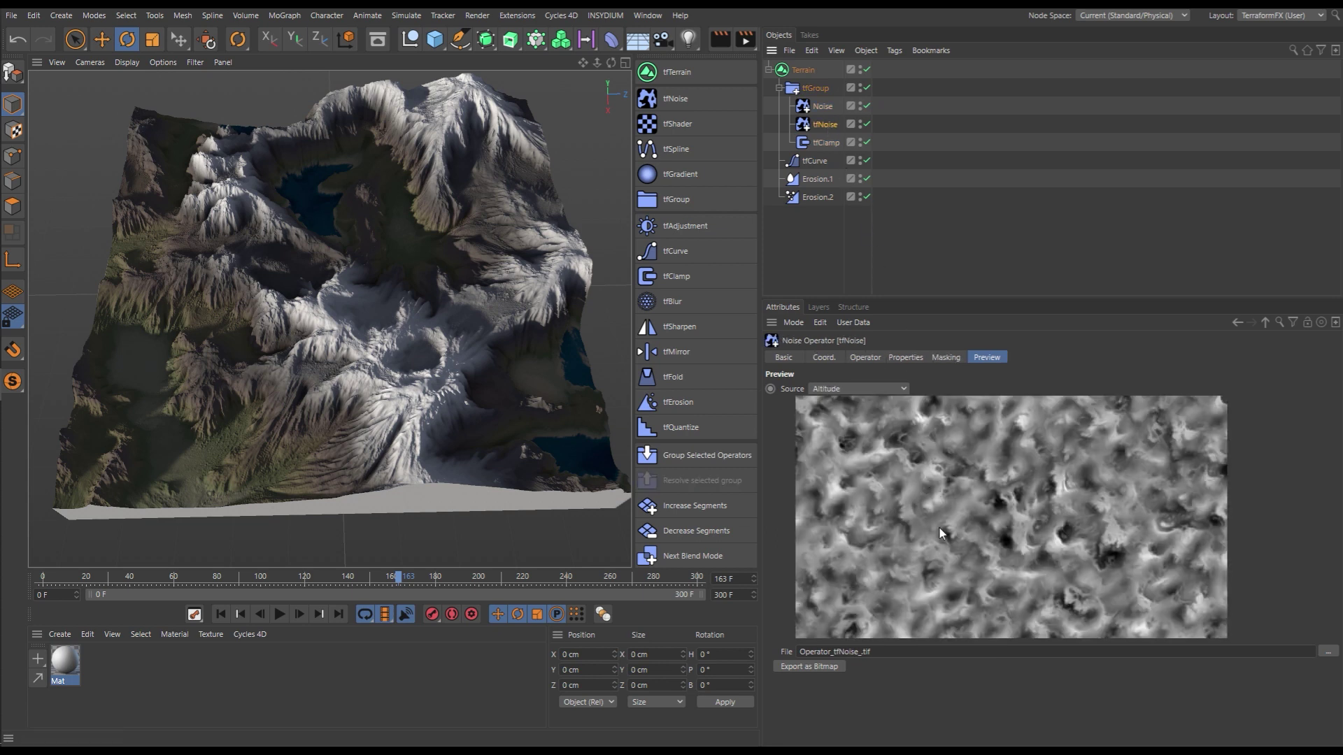
{"action": "left_click", "coordinate": [817, 196]}
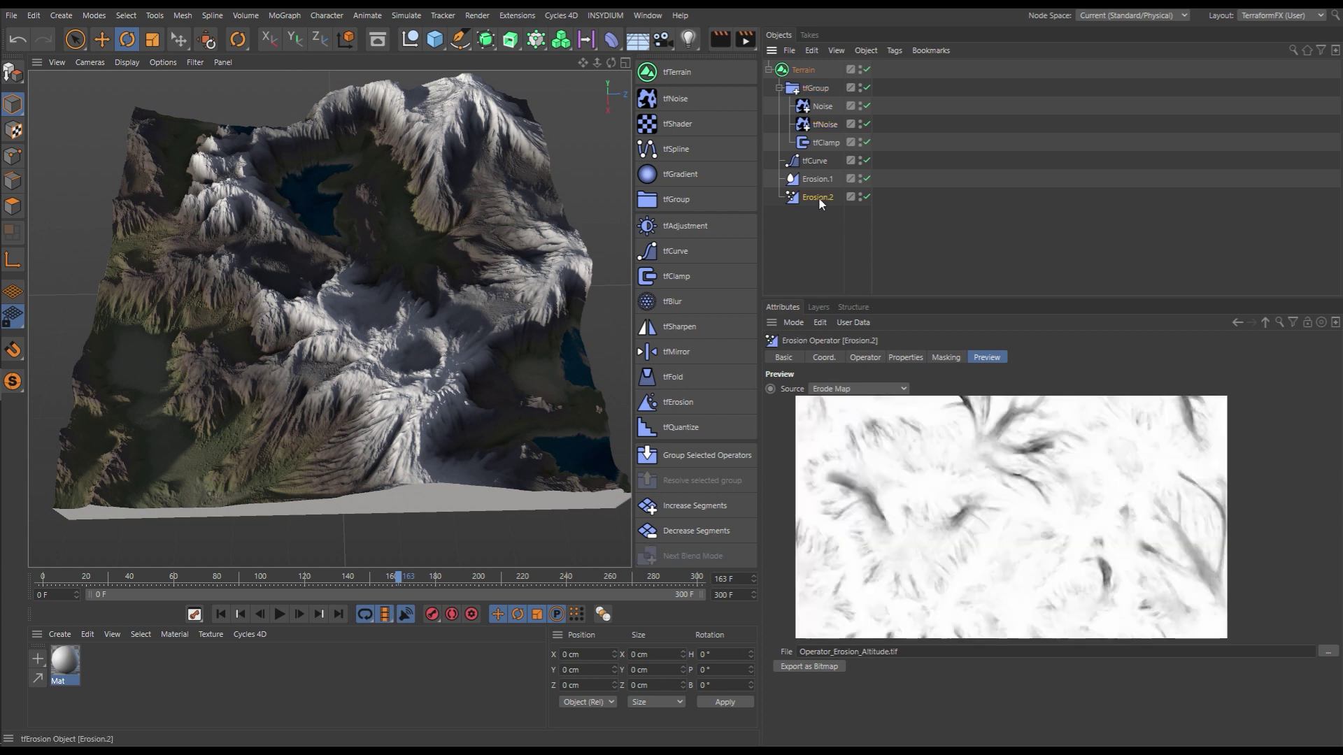
{"action": "left_click", "coordinate": [856, 390]}
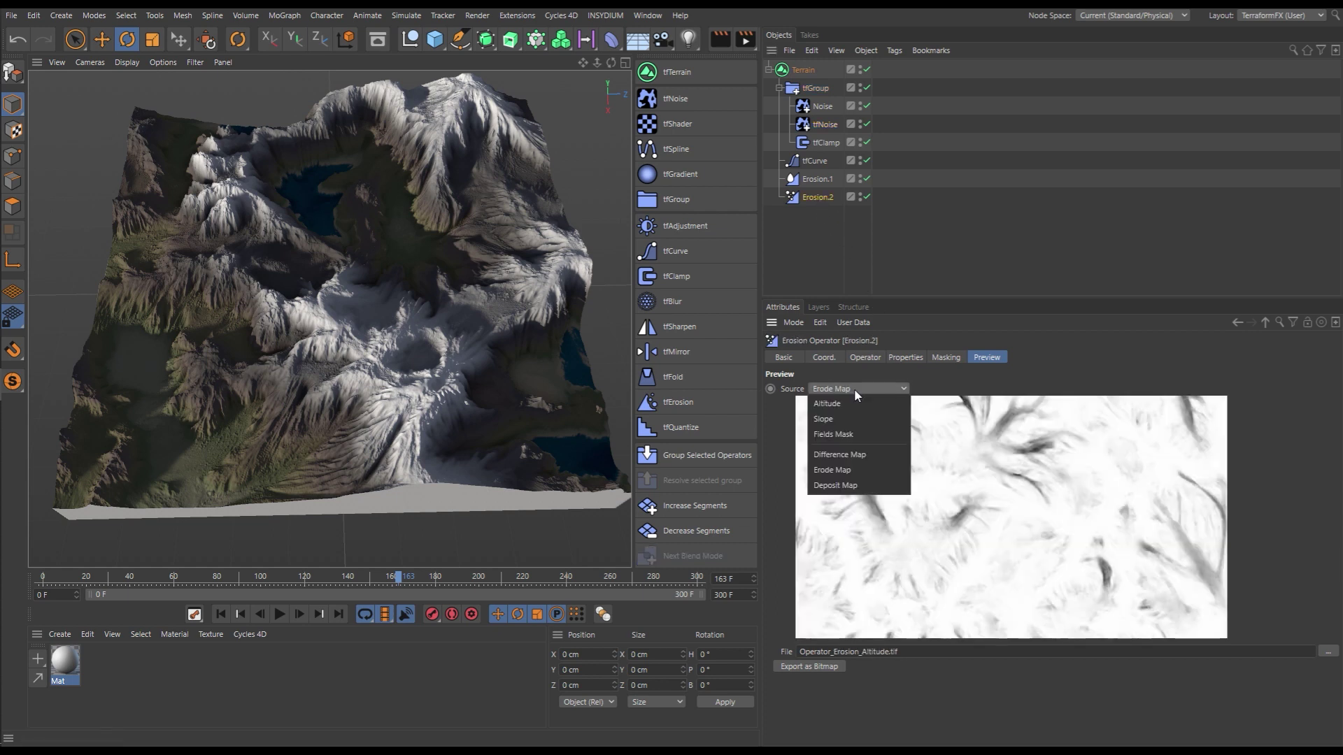
{"action": "left_click", "coordinate": [842, 449]}
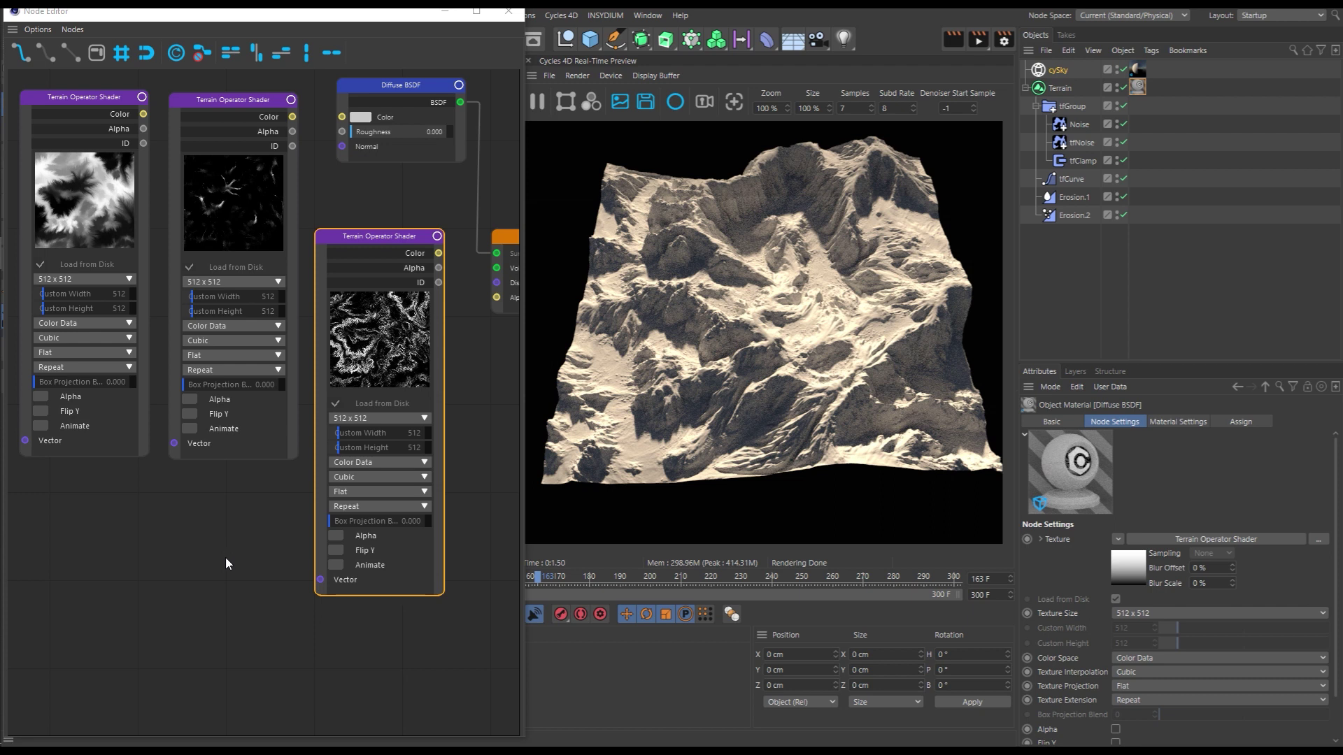
- Render the three shaders' altitude, deposit and slope maps on the terrain in turn, then orbit side-on
{"action": "left_click", "coordinate": [126, 114]}
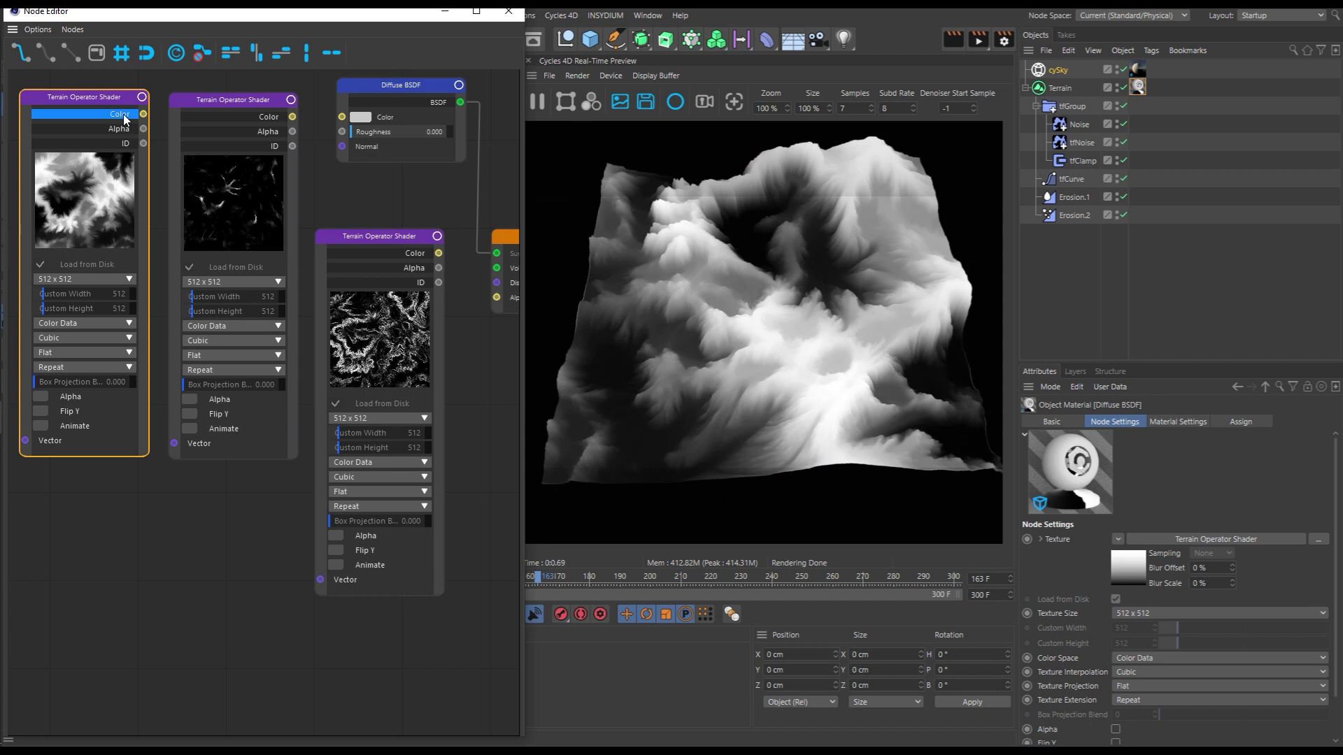
{"action": "left_click", "coordinate": [270, 116]}
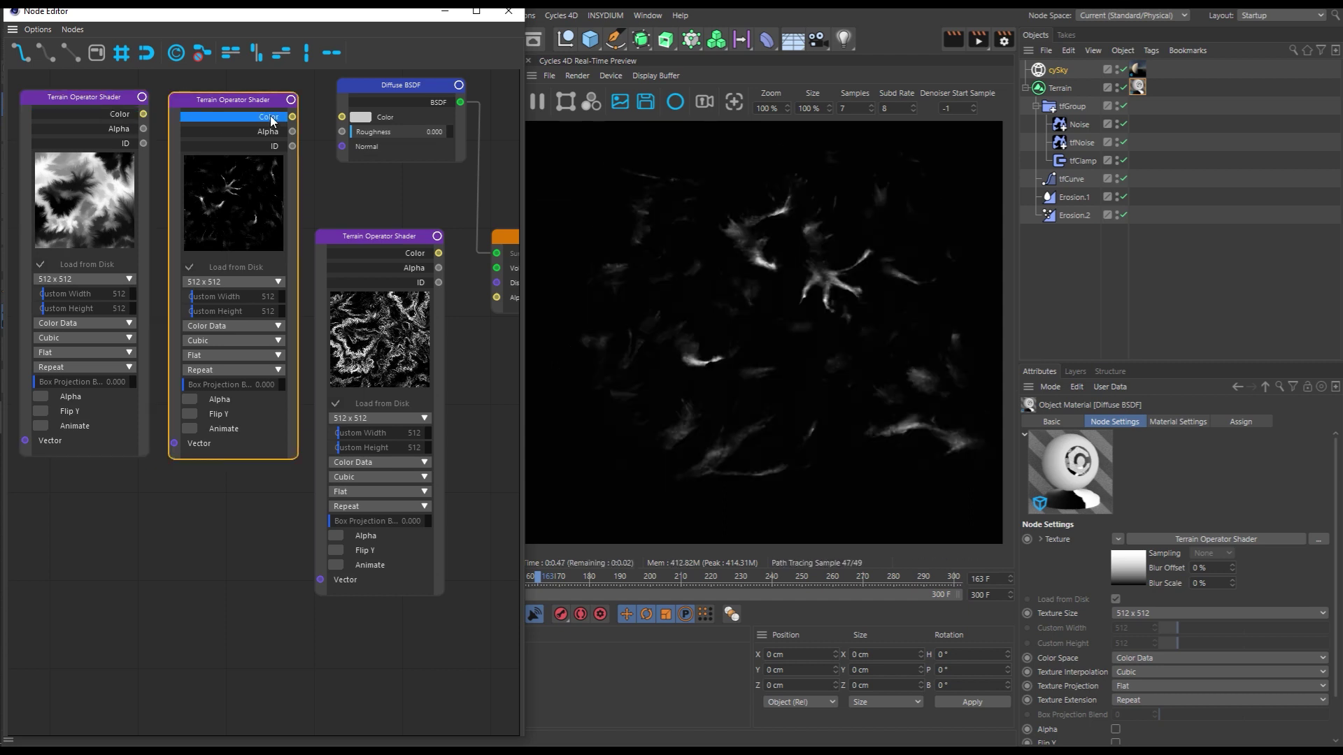
{"action": "left_click", "coordinate": [420, 255]}
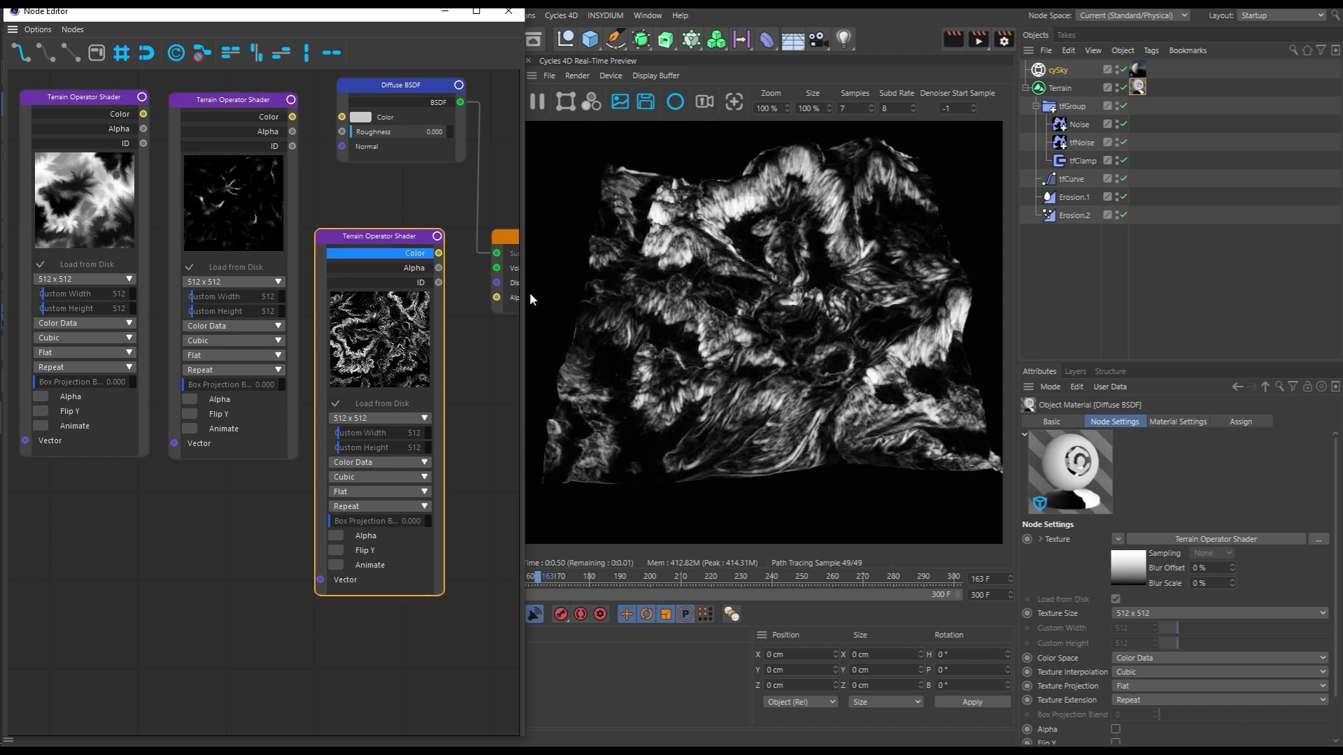
{"action": "left_click_drag", "start_coordinate": [809, 318], "coordinate": [771, 340], "text": "alt"}
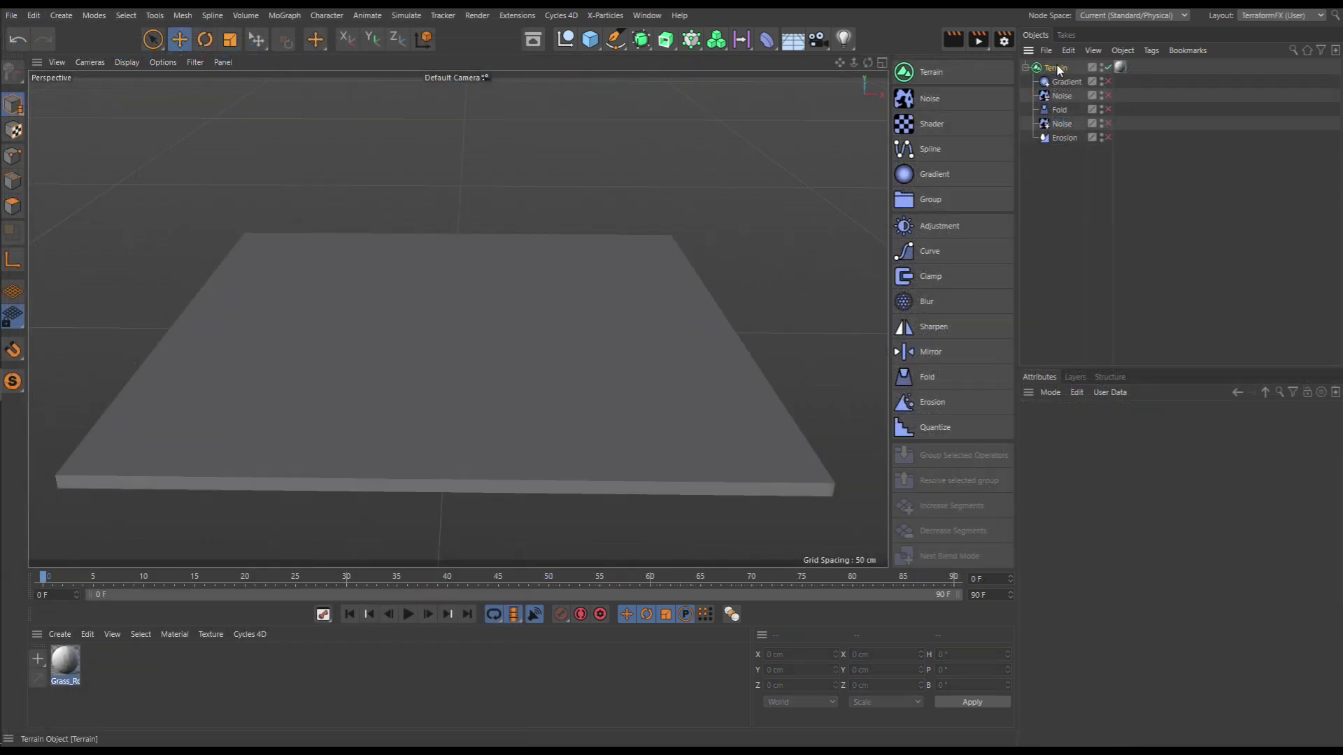
- Enable the Gradient operator, shift the hill about 39 cm right and lower it into a mound
{"action": "left_click", "coordinate": [1056, 68]}
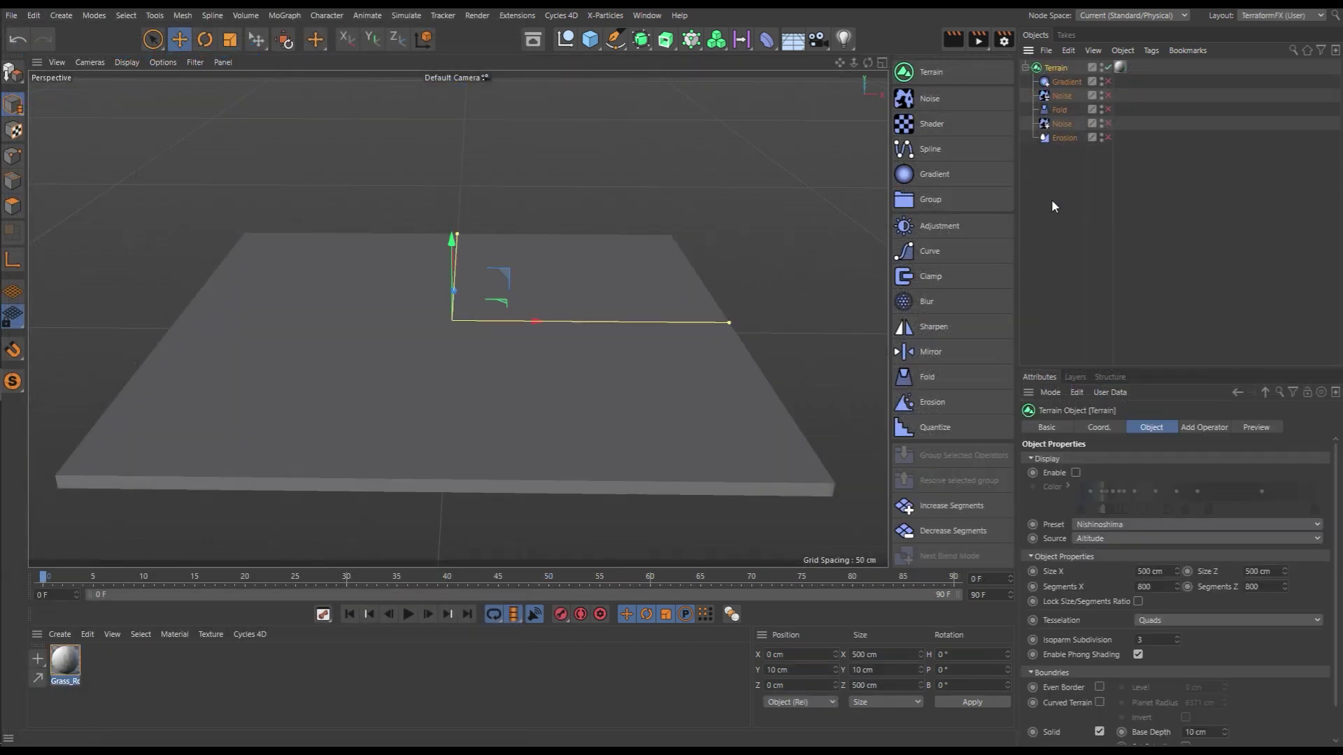
{"action": "left_click", "coordinate": [1195, 429]}
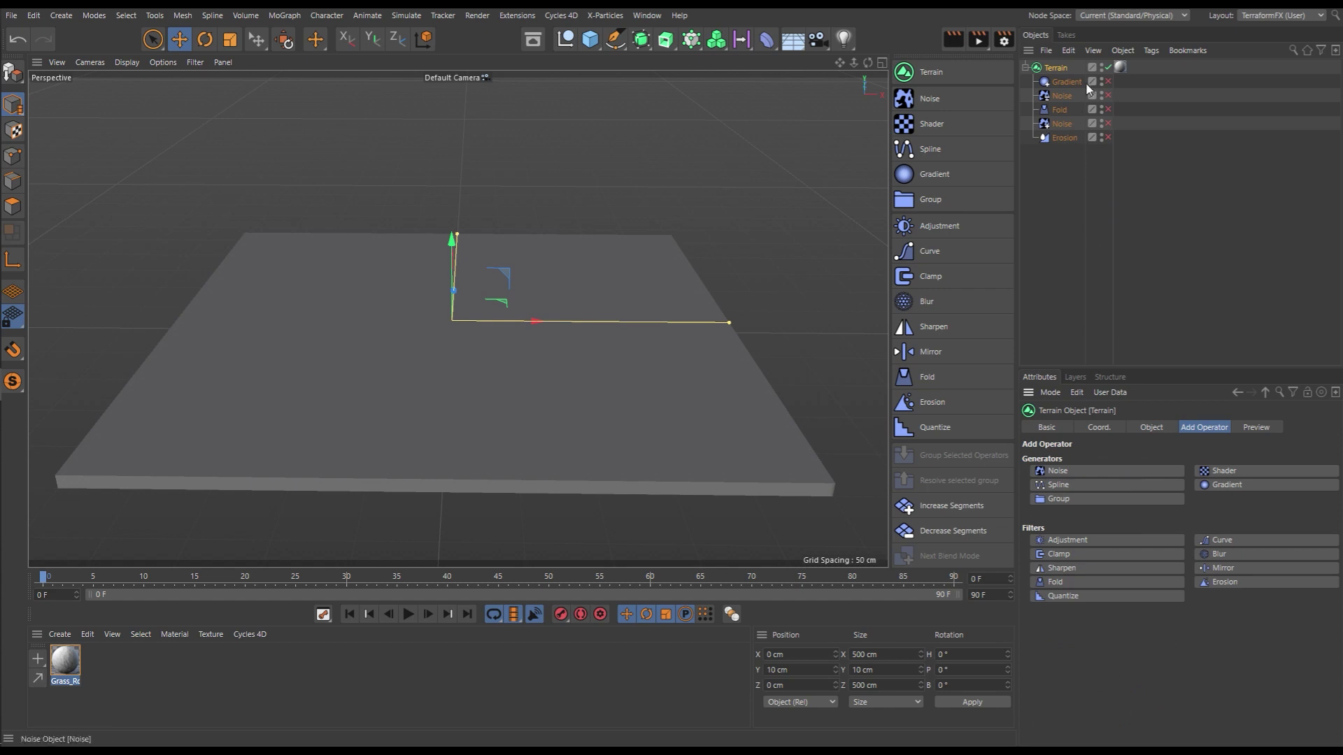
{"action": "left_click", "coordinate": [1107, 81]}
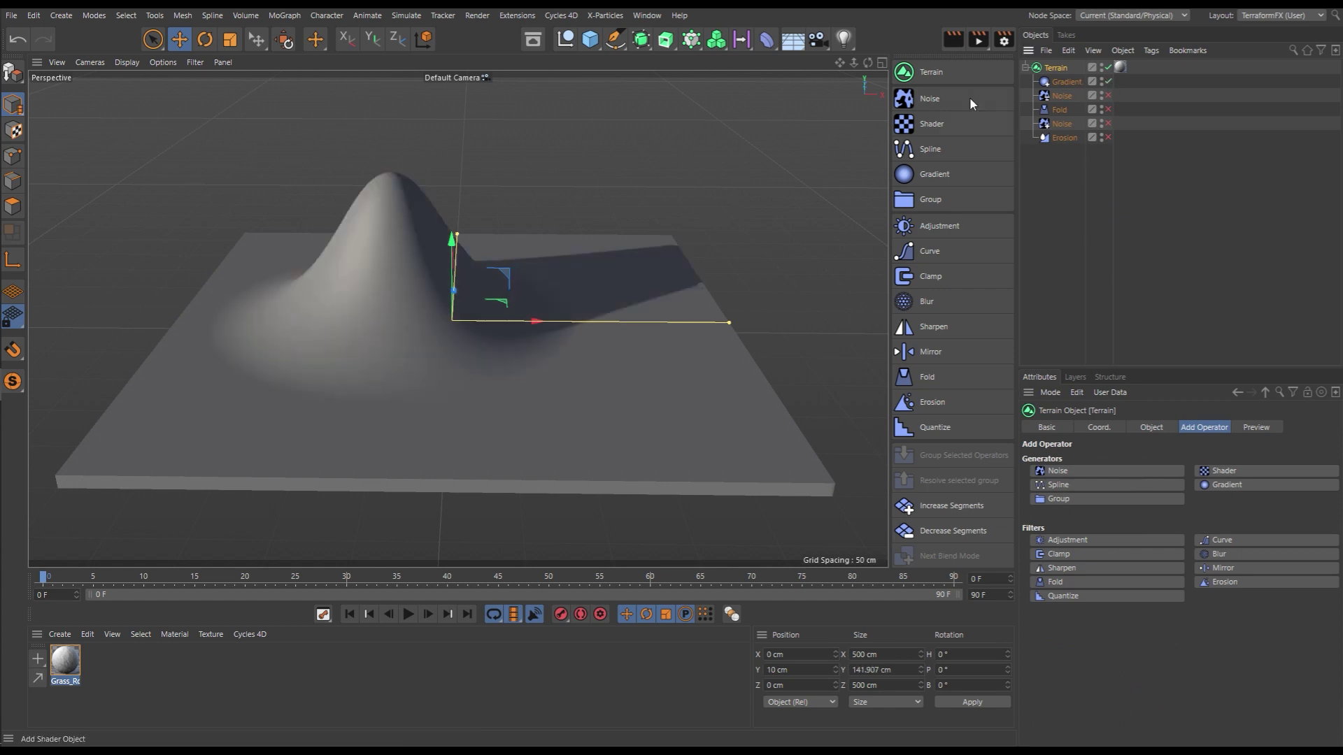
{"action": "left_click", "coordinate": [500, 337]}
{"action": "left_click_drag", "start_coordinate": [482, 319], "coordinate": [510, 326]}
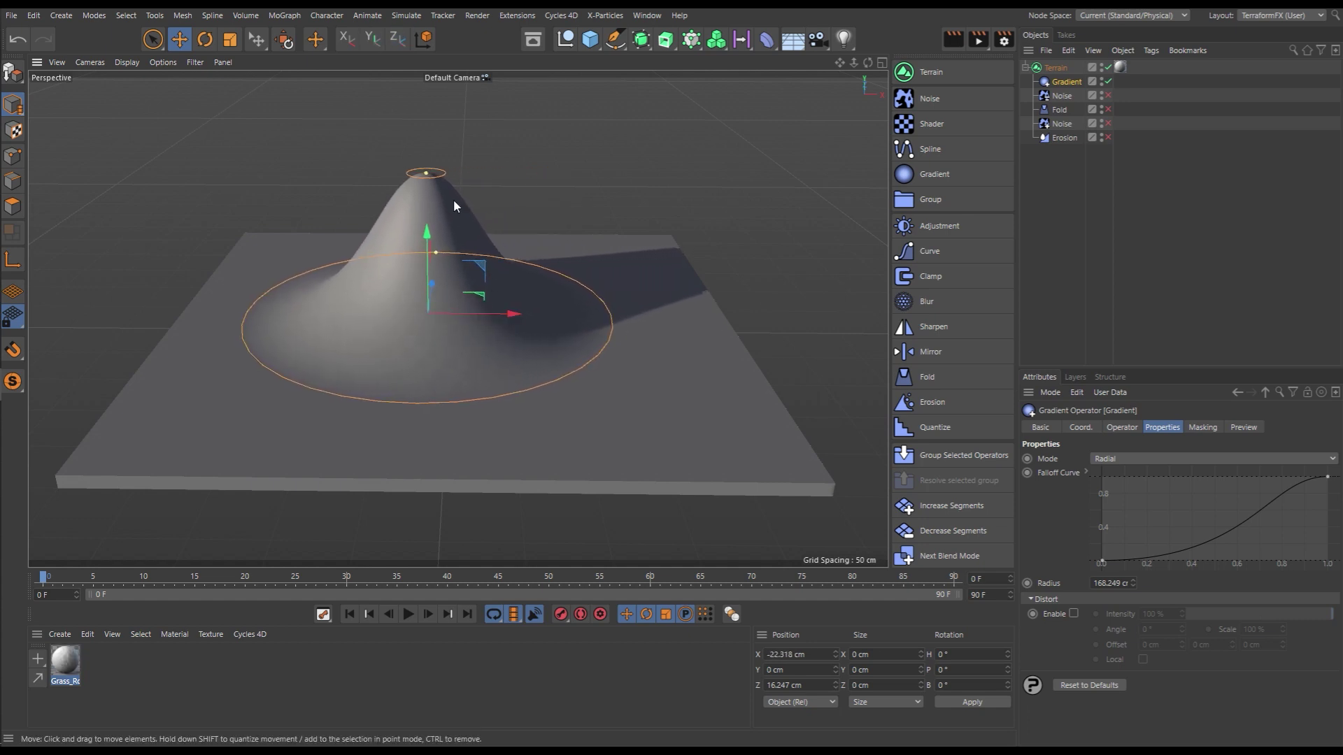
{"action": "mouse_move", "coordinate": [427, 173]}
{"action": "left_mouse_down"}
{"action": "mouse_move", "coordinate": [425, 126]}
{"action": "mouse_move", "coordinate": [428, 241]}
{"action": "mouse_move", "coordinate": [428, 199]}
{"action": "left_mouse_up"}
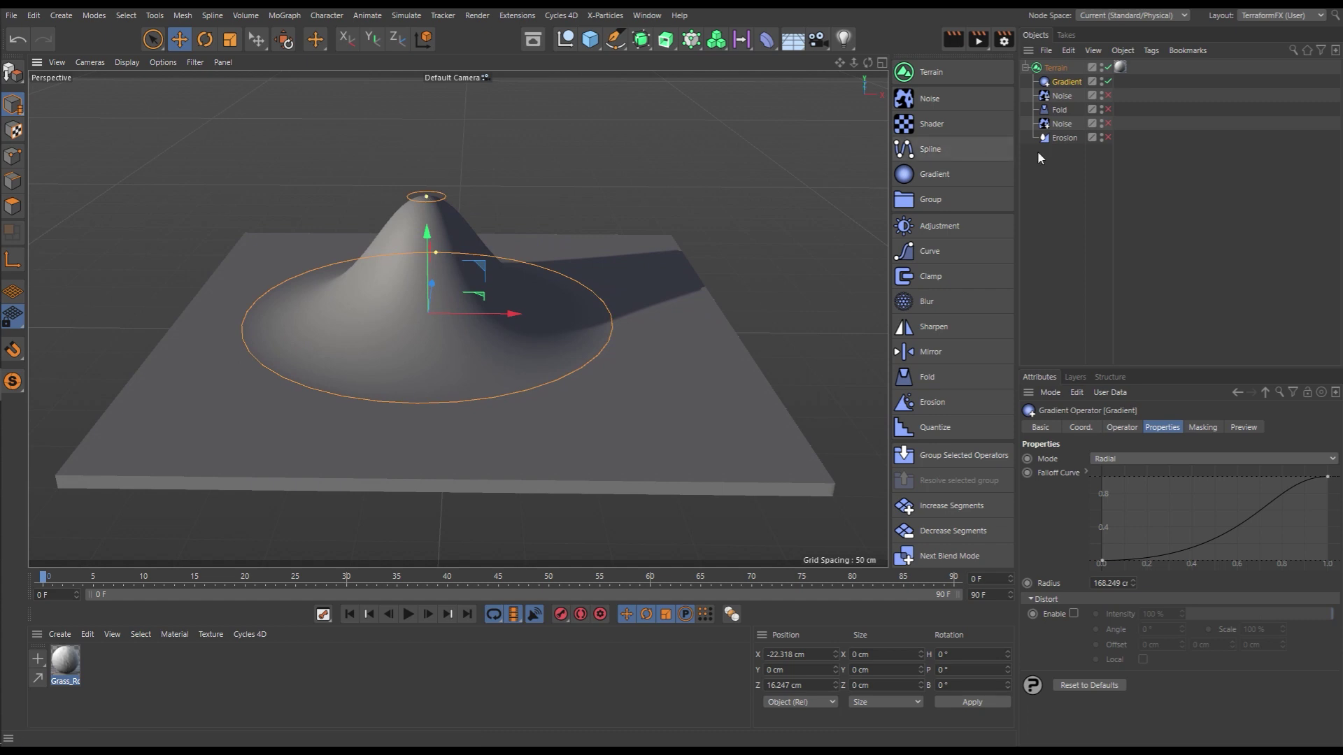
{"action": "left_click", "coordinate": [1083, 154]}
- Enable the first Noise and the Fold operator to roughen the hill and flatten its top
{"action": "left_click", "coordinate": [1054, 99]}
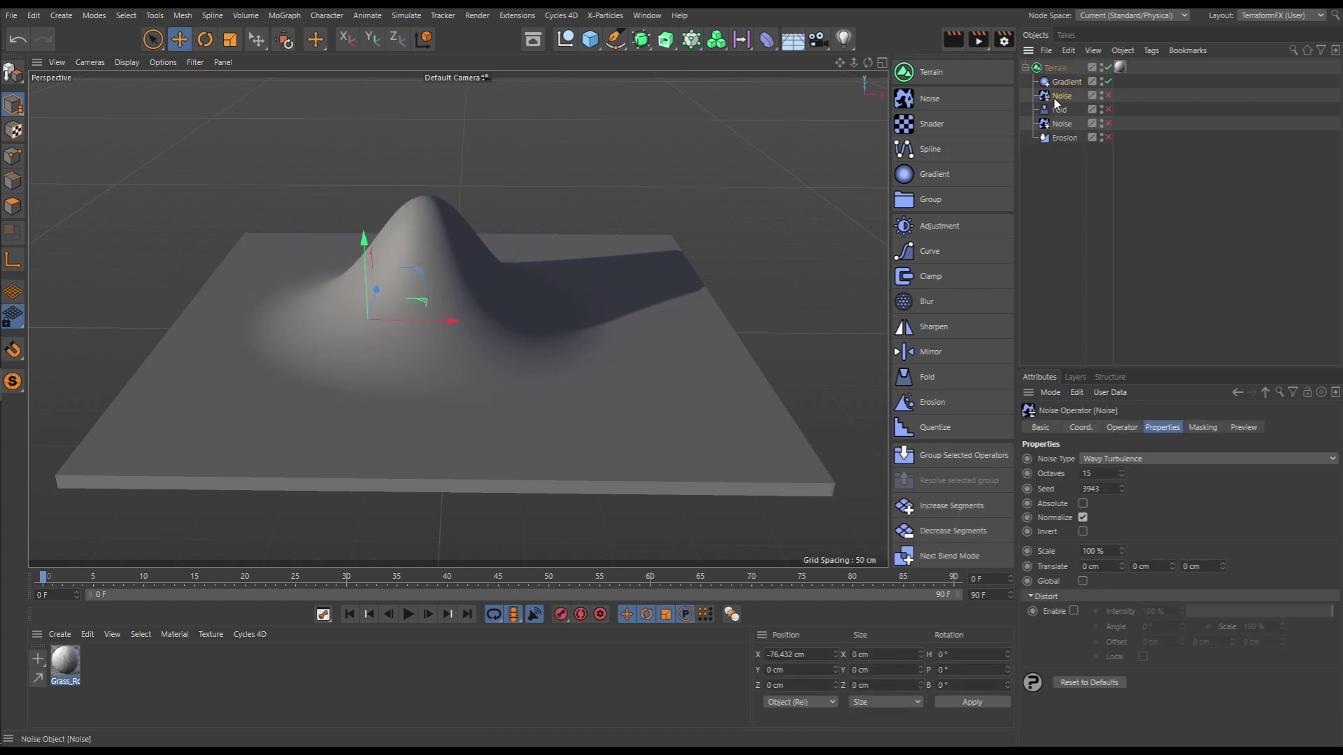
{"action": "left_click", "coordinate": [1107, 95]}
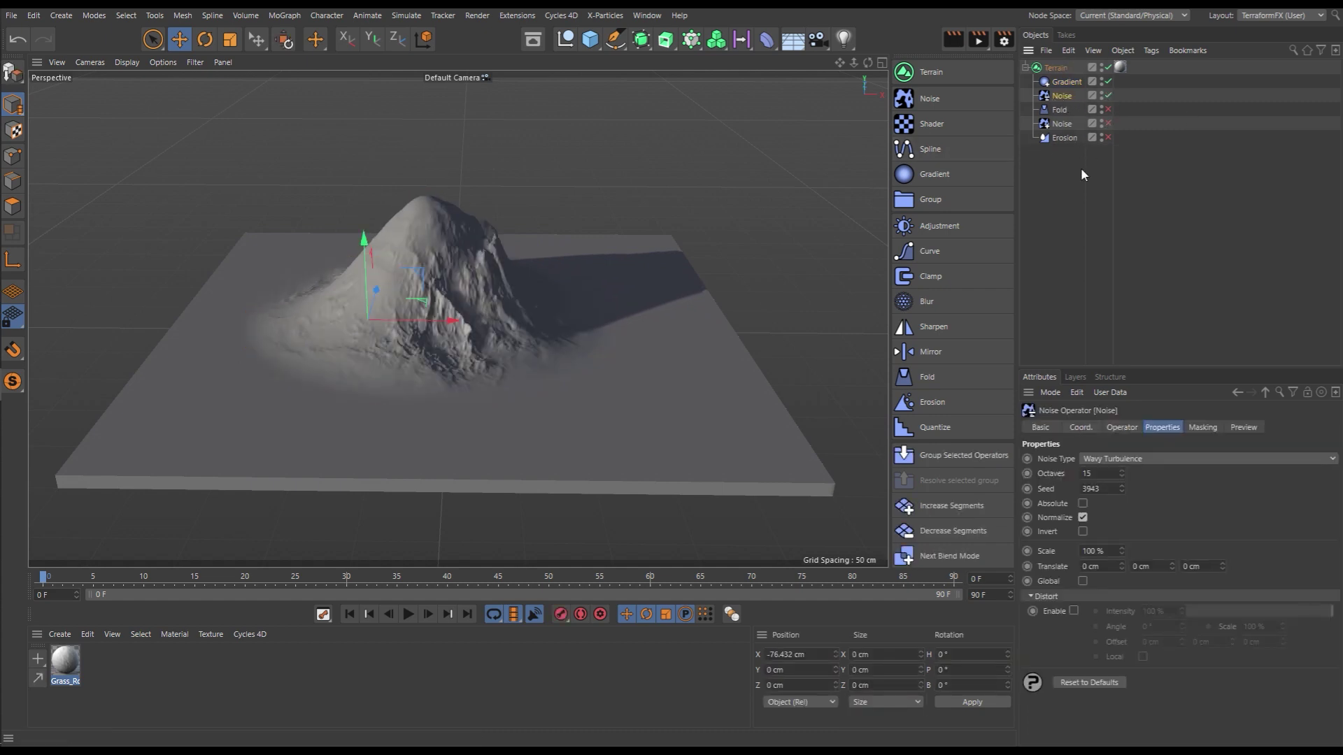
{"action": "left_click", "coordinate": [1061, 111]}
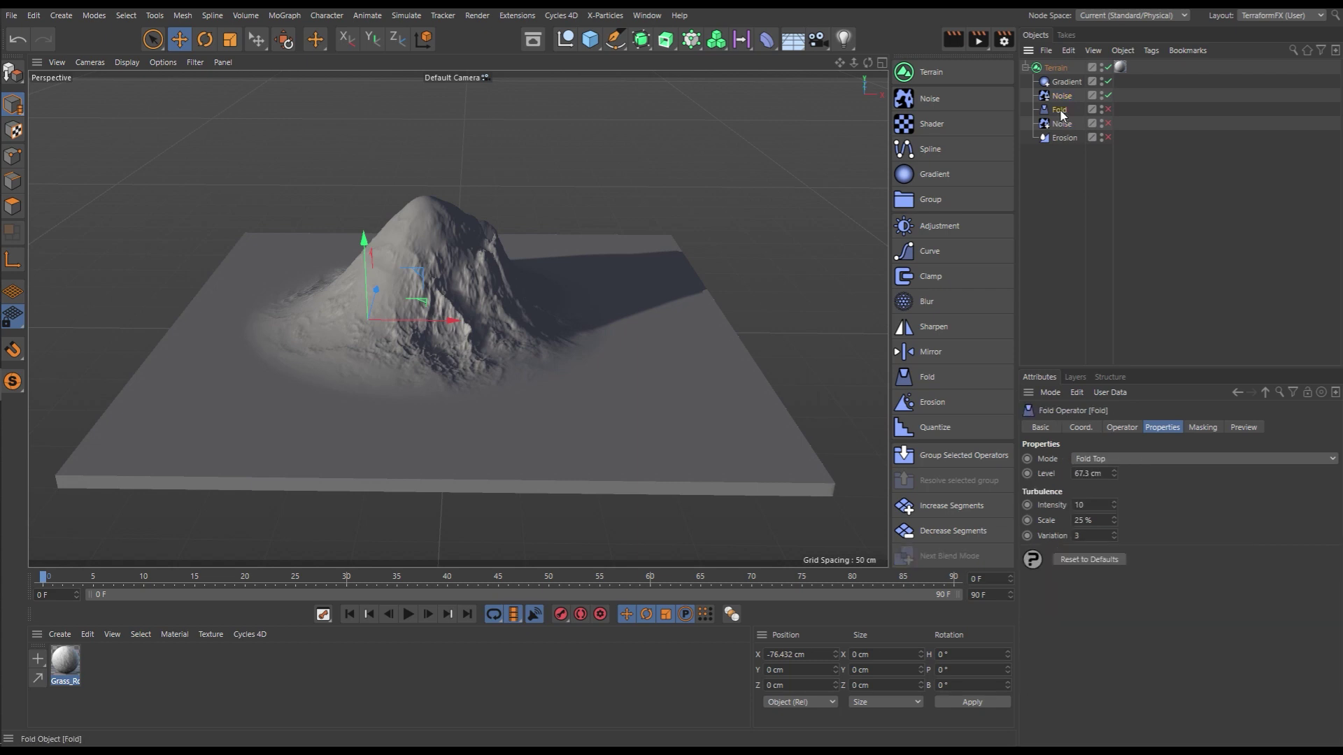
{"action": "left_click", "coordinate": [1108, 110]}
{"action": "left_click", "coordinate": [1054, 185]}
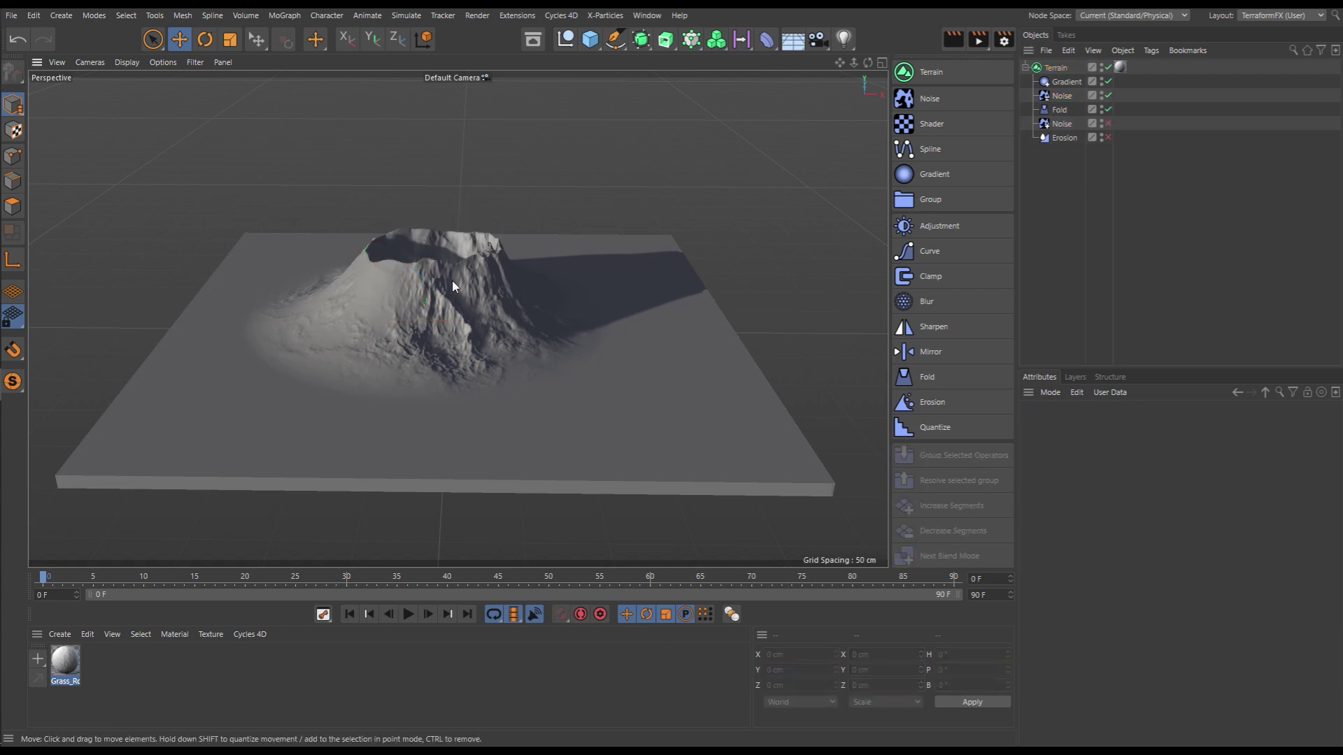
{"action": "left_click_drag", "start_coordinate": [451, 280], "coordinate": [490, 274], "text": "alt"}
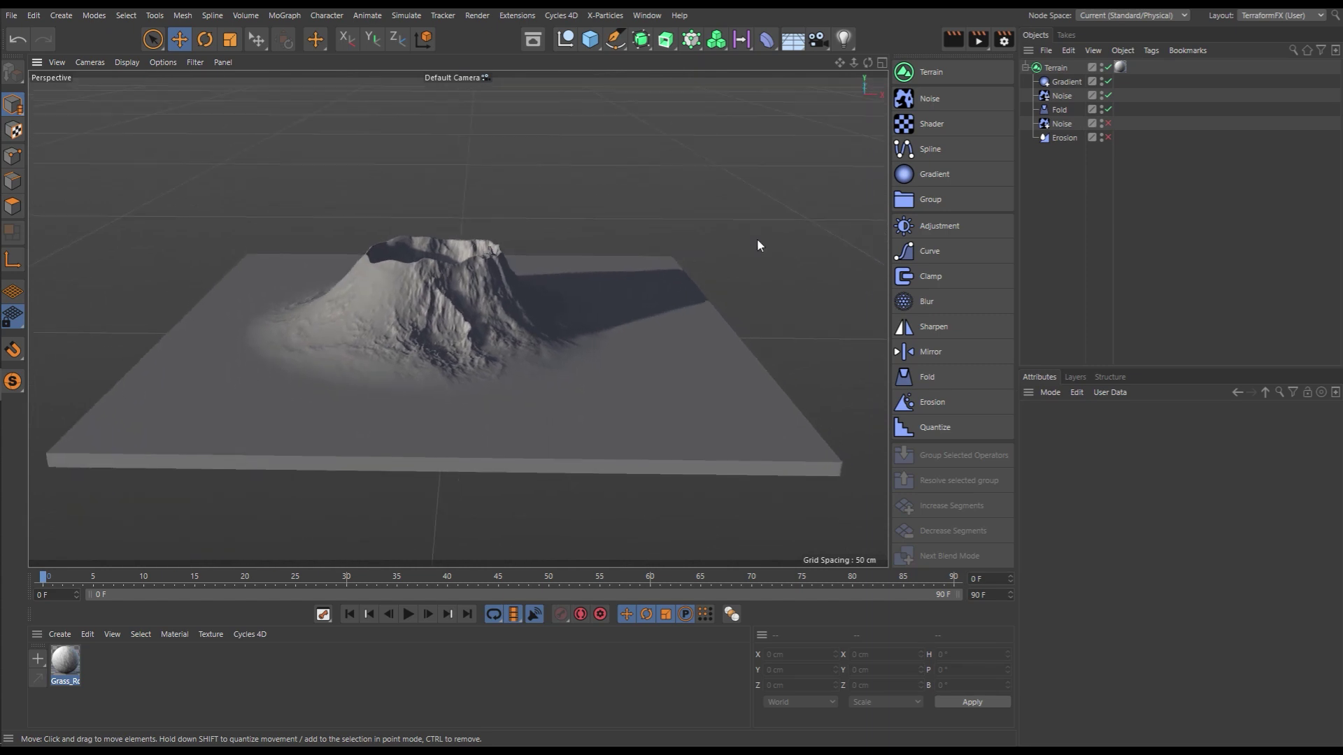
- Enable the second Noise operator with Noise Type set to Stupl
{"action": "left_click", "coordinate": [1063, 124]}
{"action": "left_click", "coordinate": [1108, 124]}
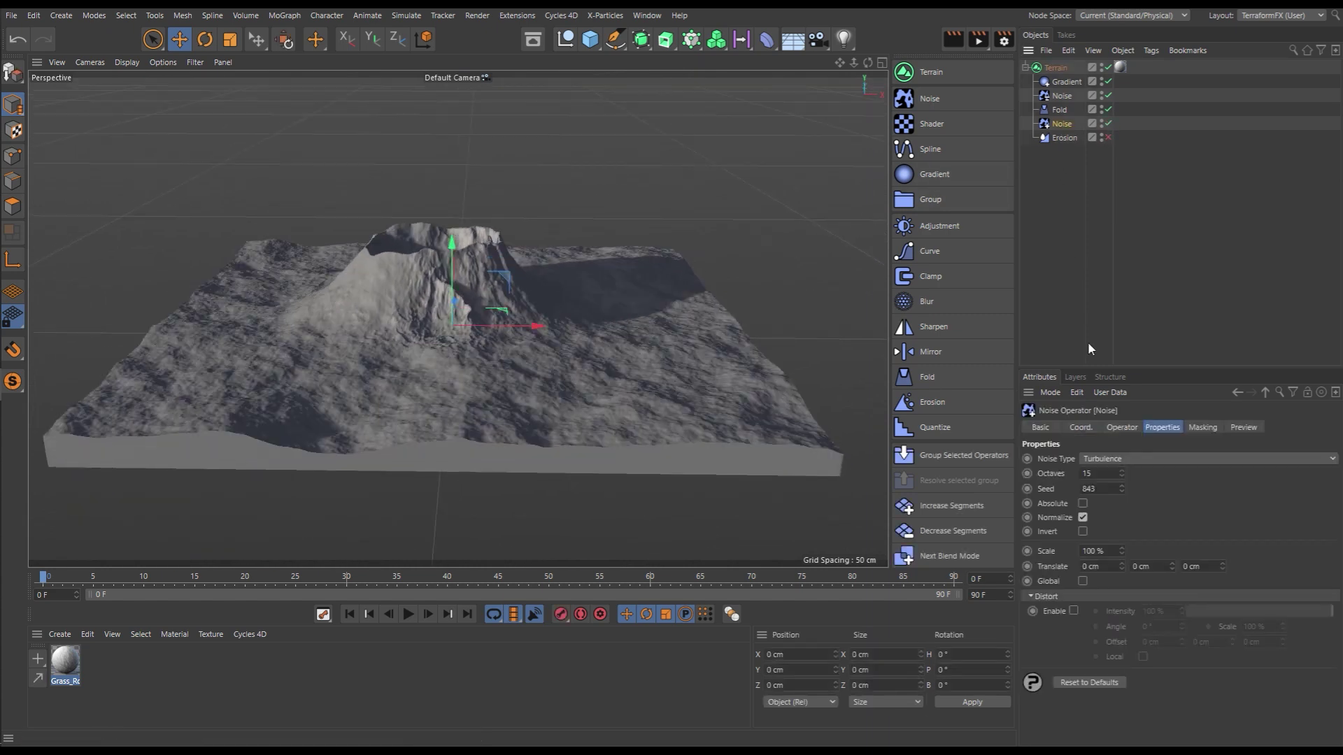
{"action": "left_click", "coordinate": [1117, 459]}
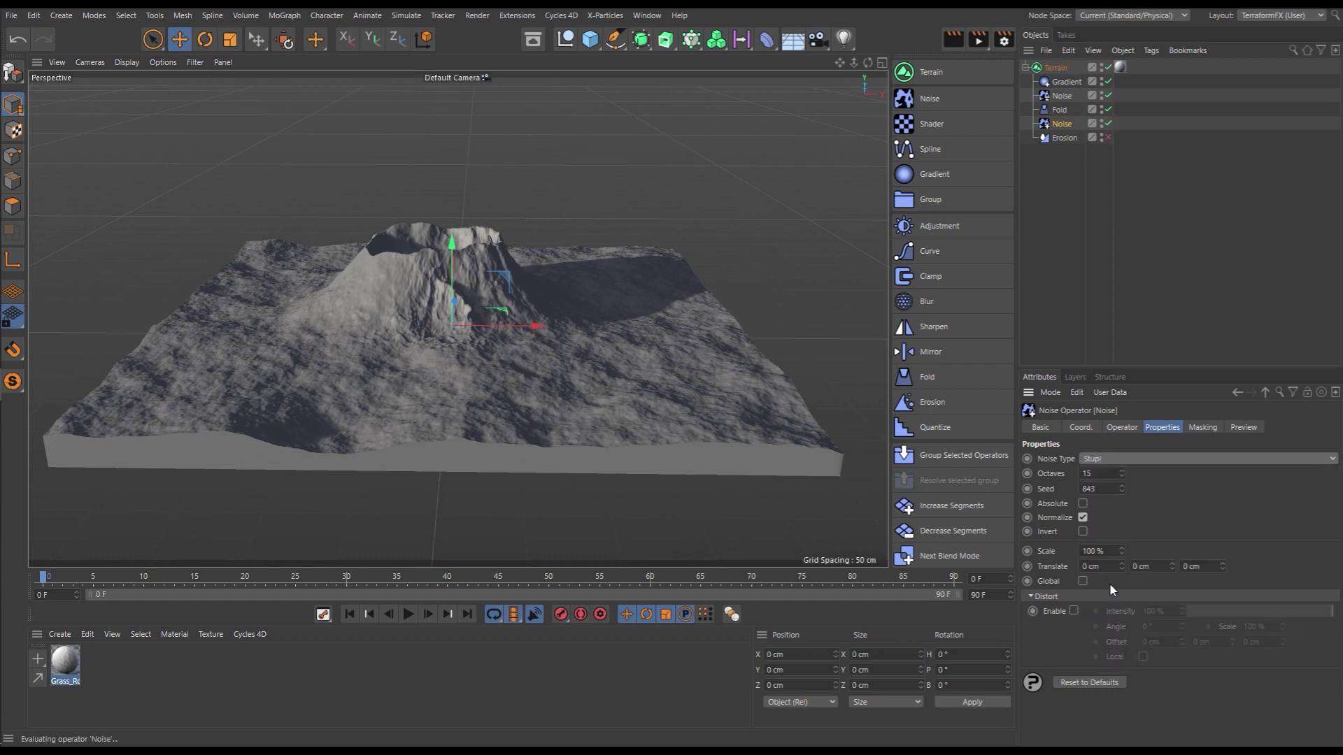
{"action": "left_click", "coordinate": [1109, 581]}
{"action": "left_click", "coordinate": [1065, 252]}
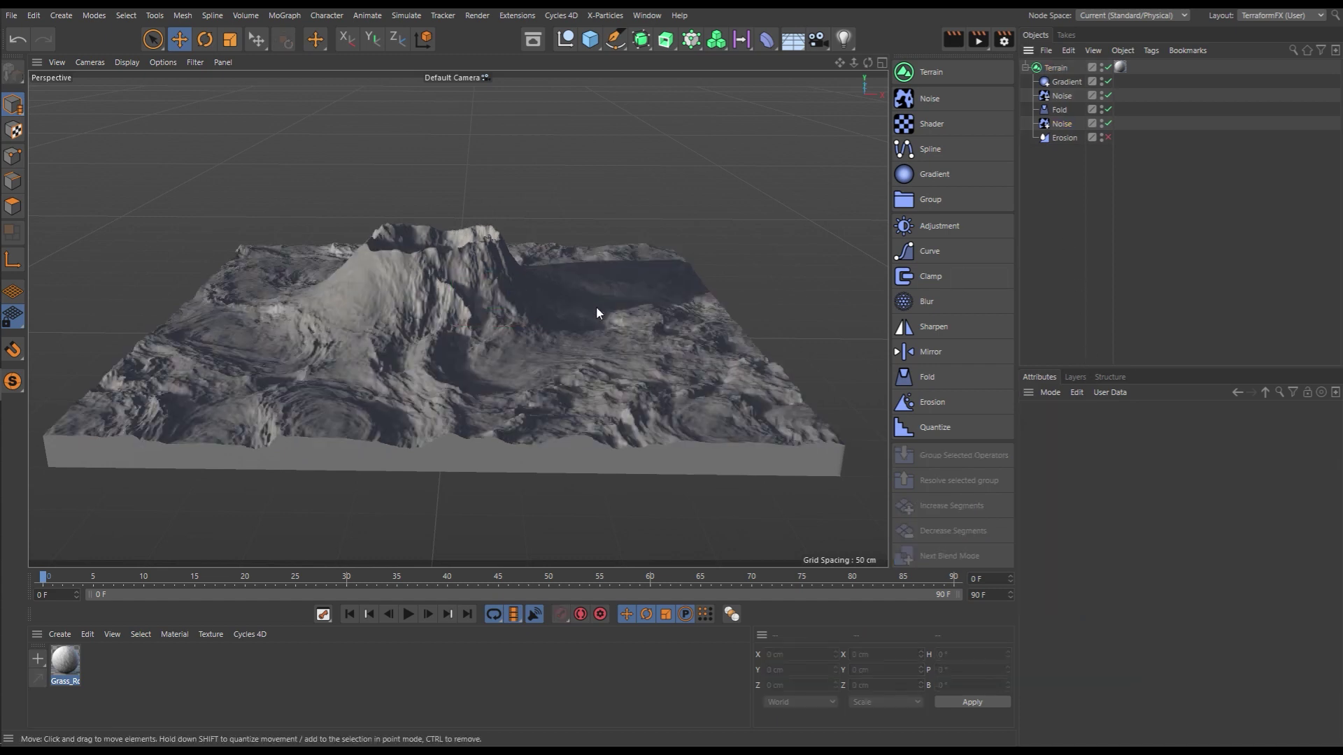
- Enable the Erosion operator on the terrain
{"action": "left_click", "coordinate": [1065, 137]}
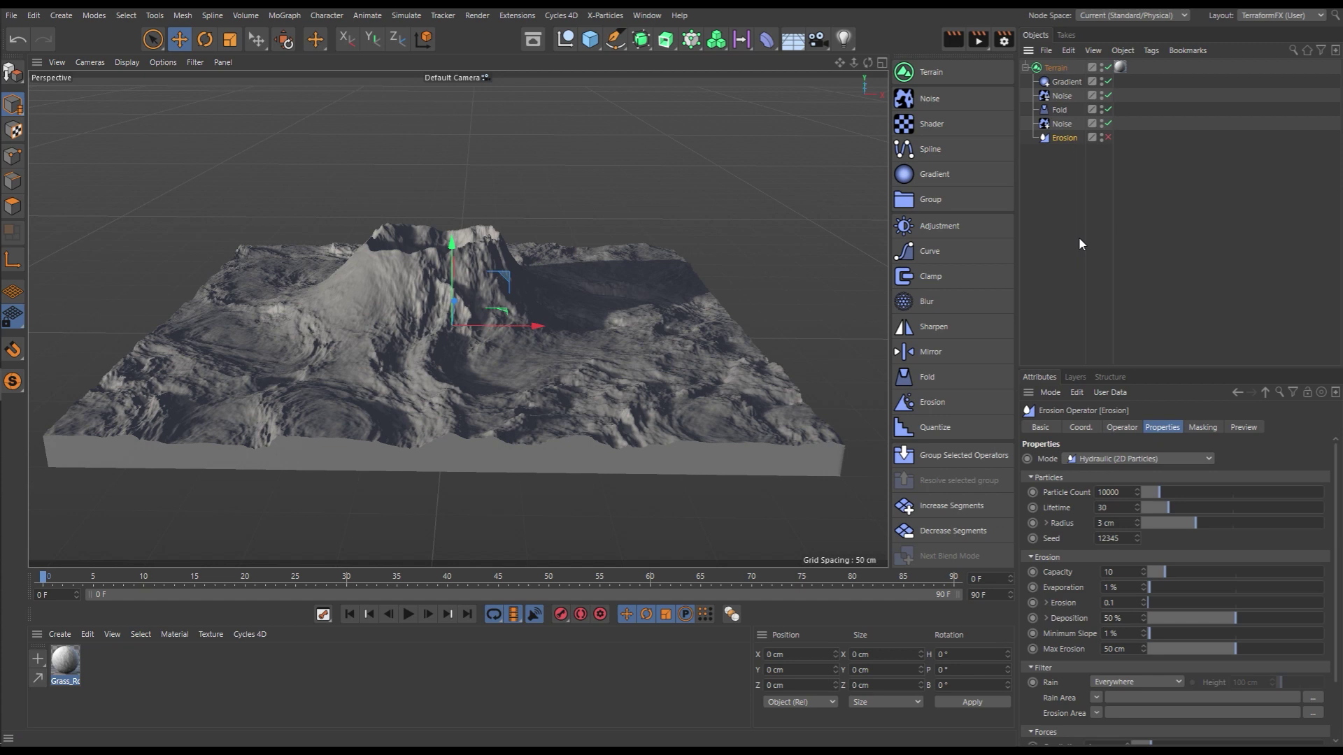
{"action": "left_click", "coordinate": [1108, 137]}
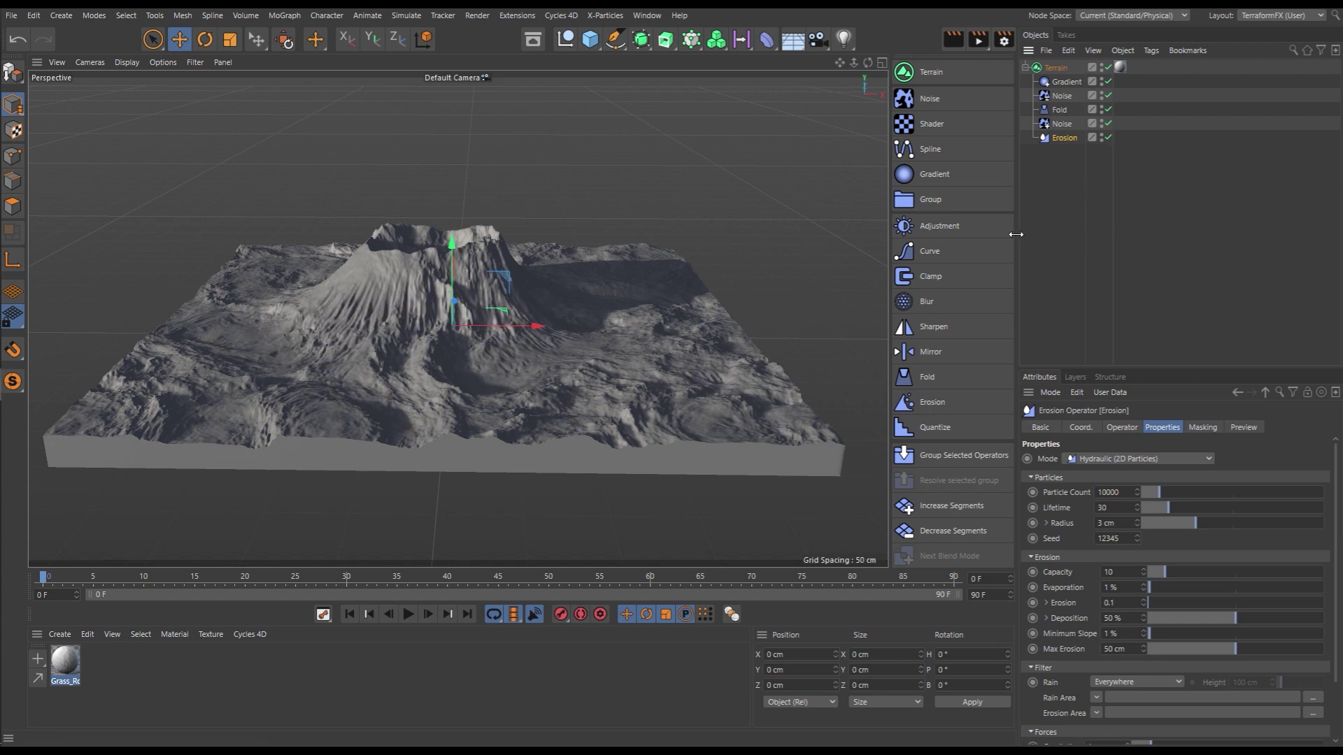
{"action": "left_click", "coordinate": [1039, 183]}
- Set the terrain's segments to 1500 and orbit to an angled top view
{"action": "left_click", "coordinate": [1055, 68]}
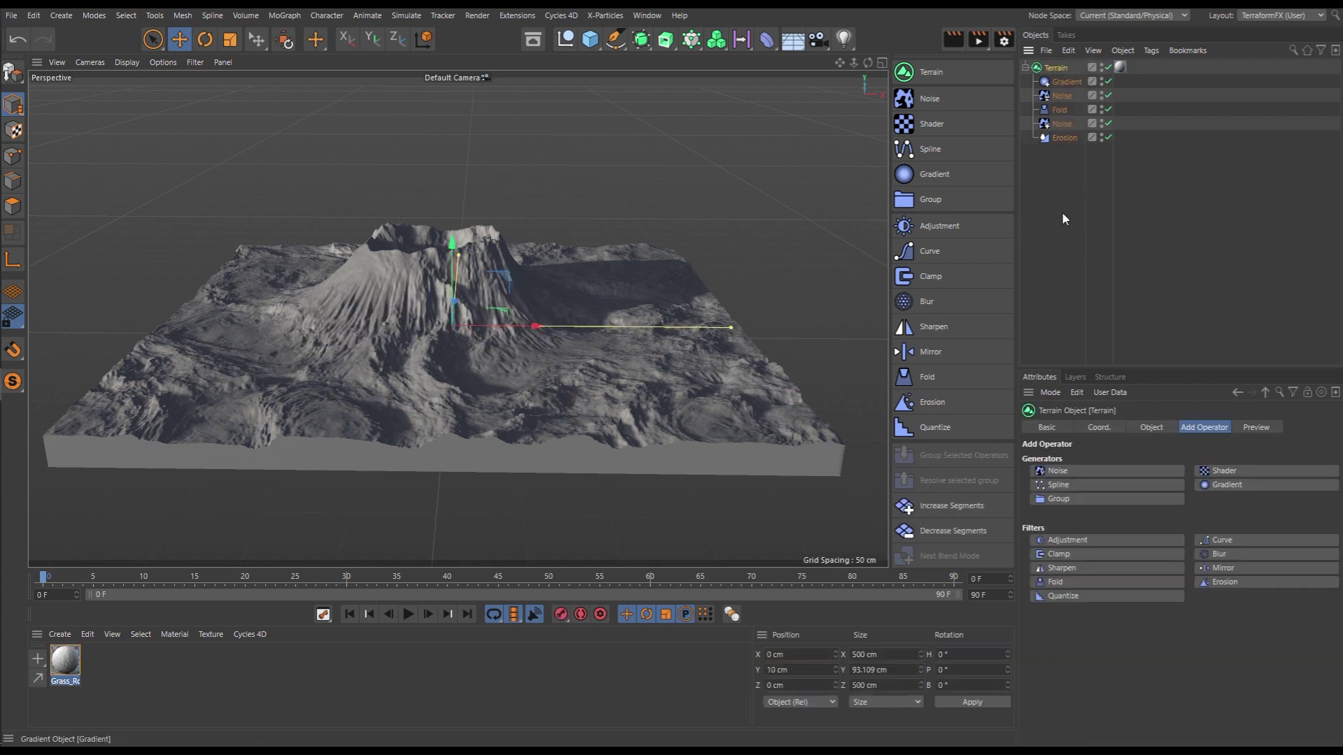
{"action": "left_click", "coordinate": [1146, 428]}
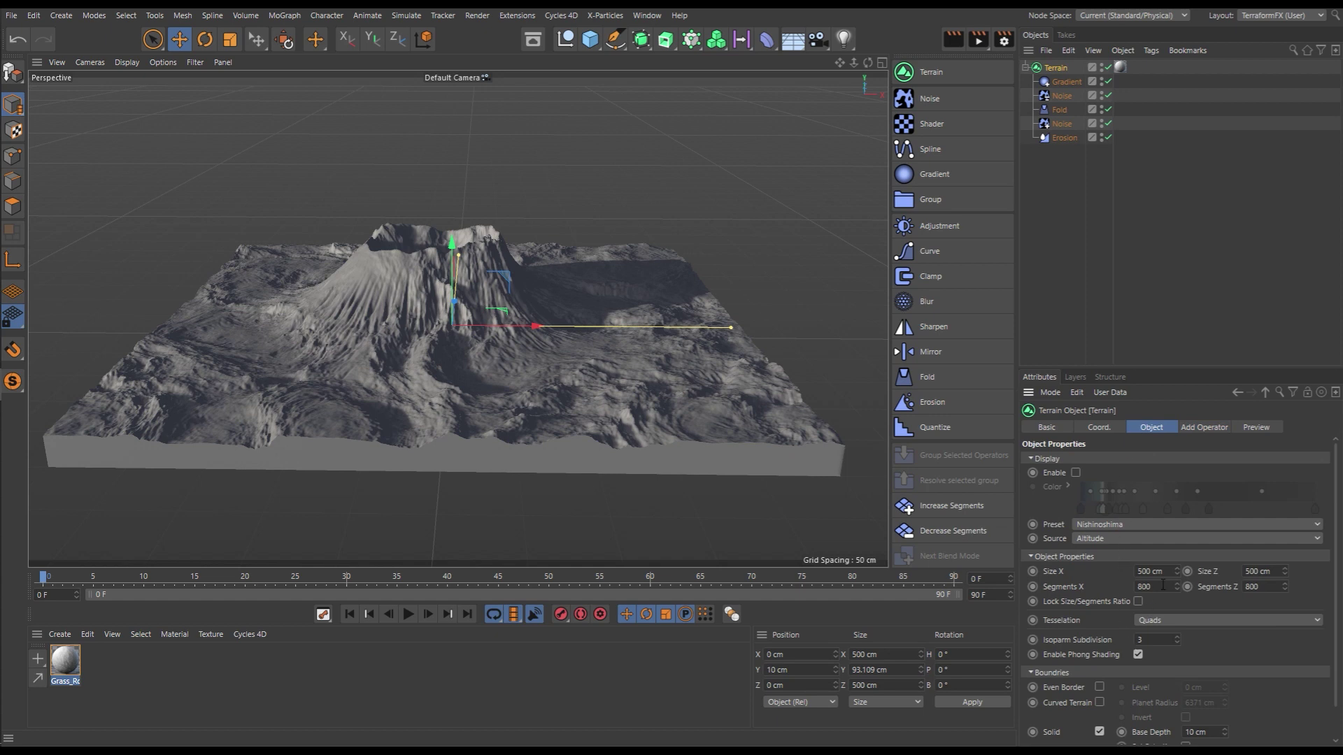
{"action": "type", "text": "1500"}
{"action": "key", "text": "Return"}
{"action": "left_click", "coordinate": [1053, 216]}
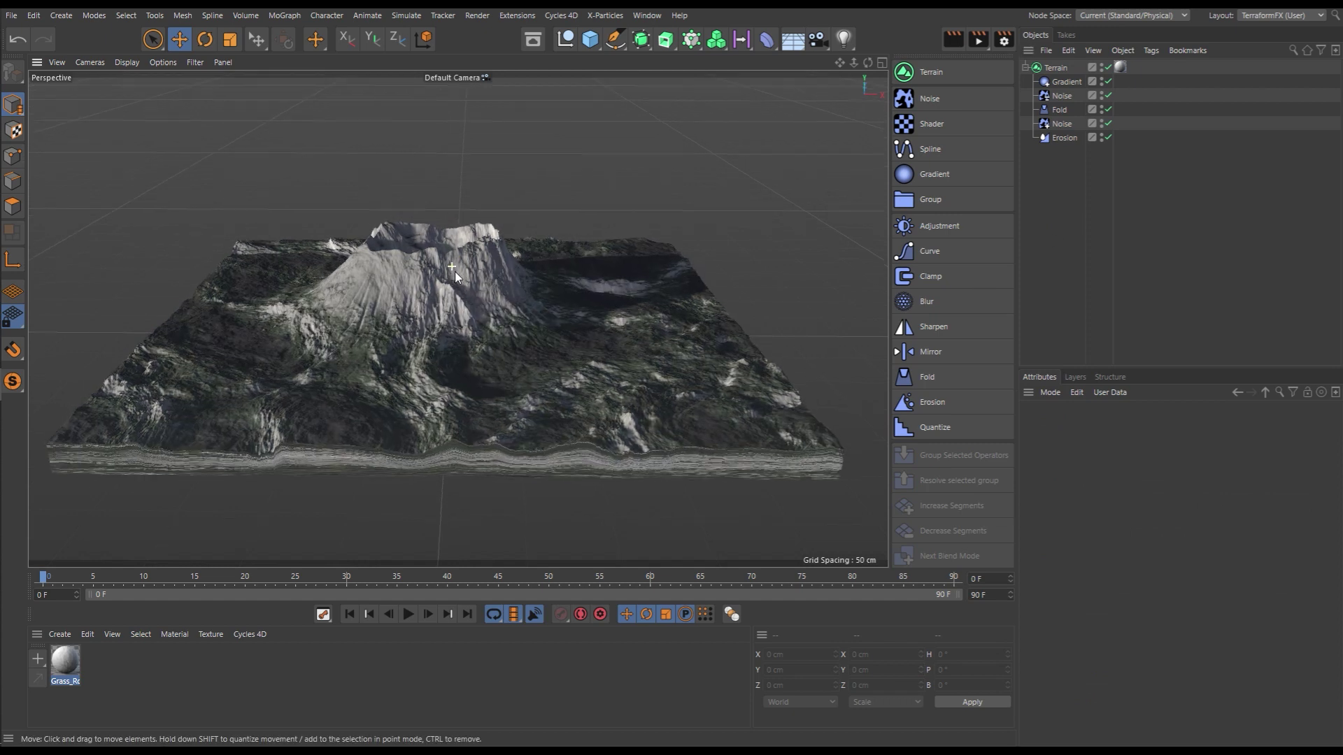
{"action": "left_click_drag", "start_coordinate": [454, 271], "coordinate": [657, 320], "text": "alt"}
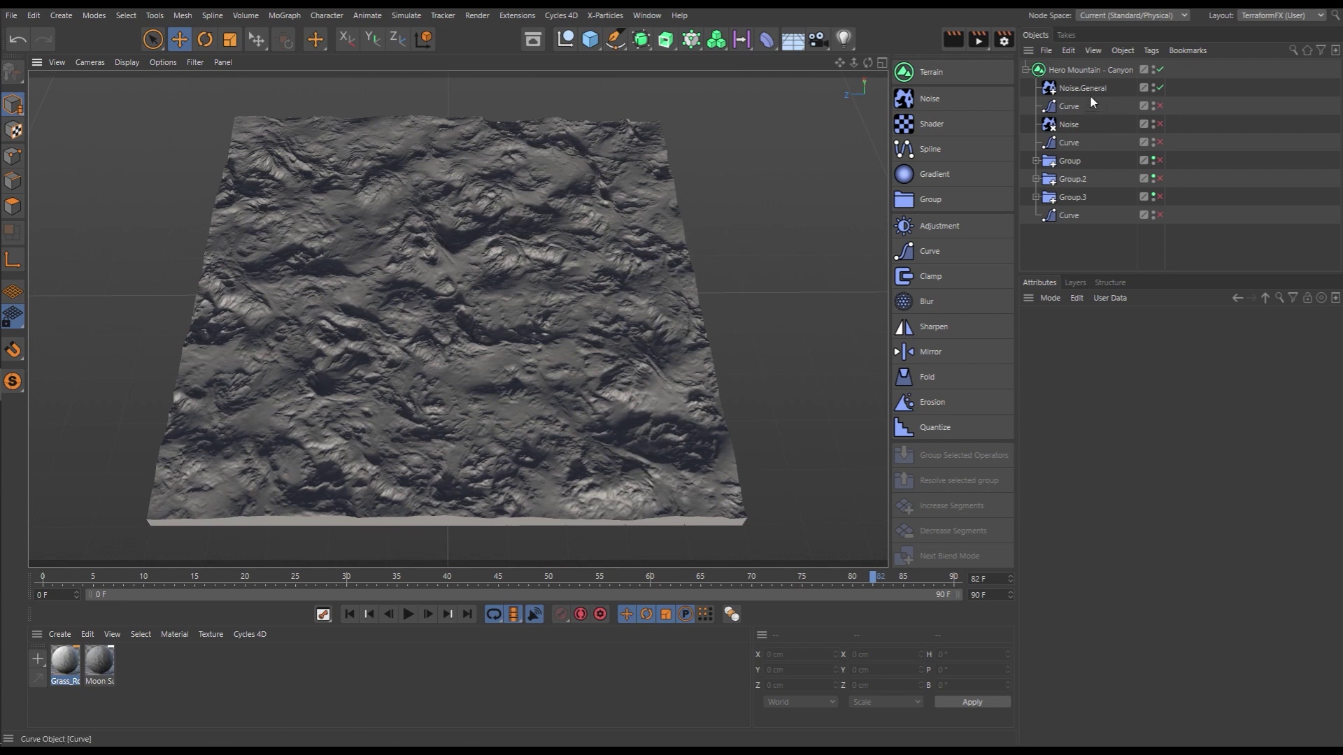
- Enable the first Curve operator and the Noise operator for rugged terrain
{"action": "left_click", "coordinate": [1088, 90]}
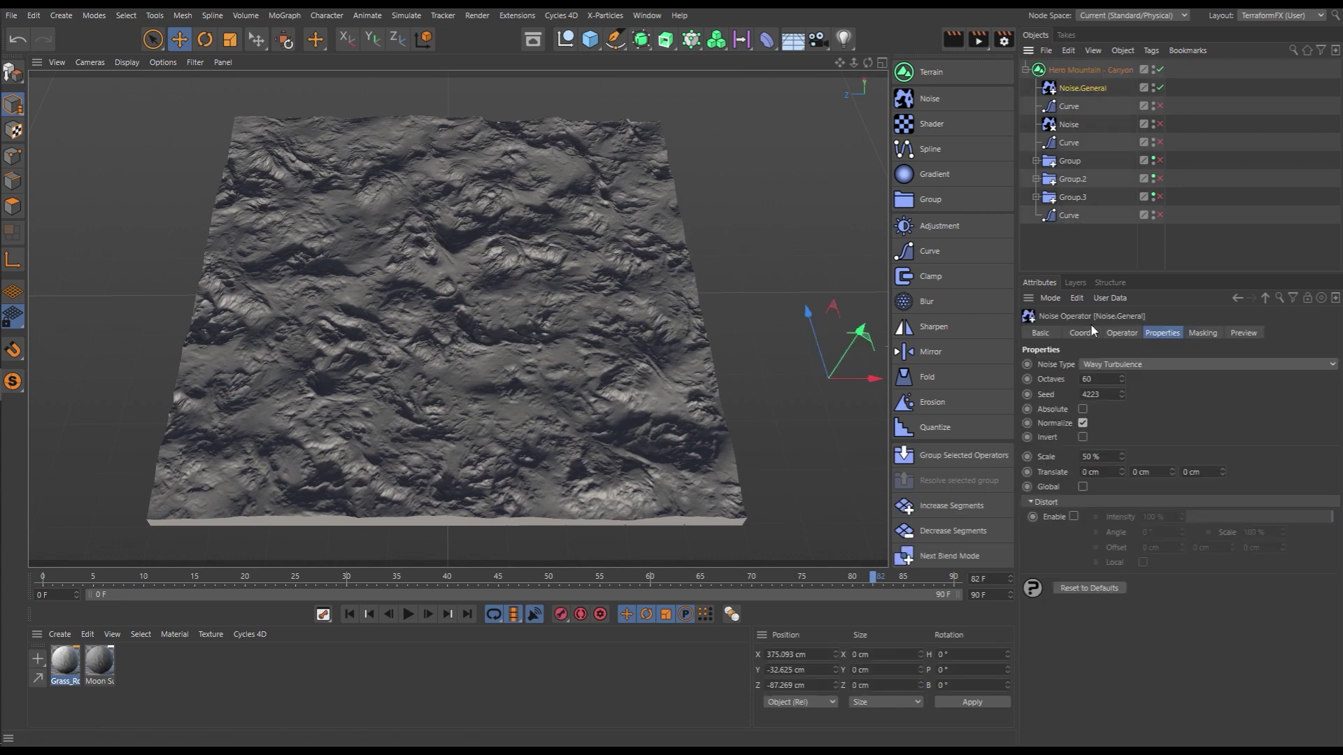
{"action": "left_click", "coordinate": [1068, 106]}
{"action": "left_click", "coordinate": [1159, 105]}
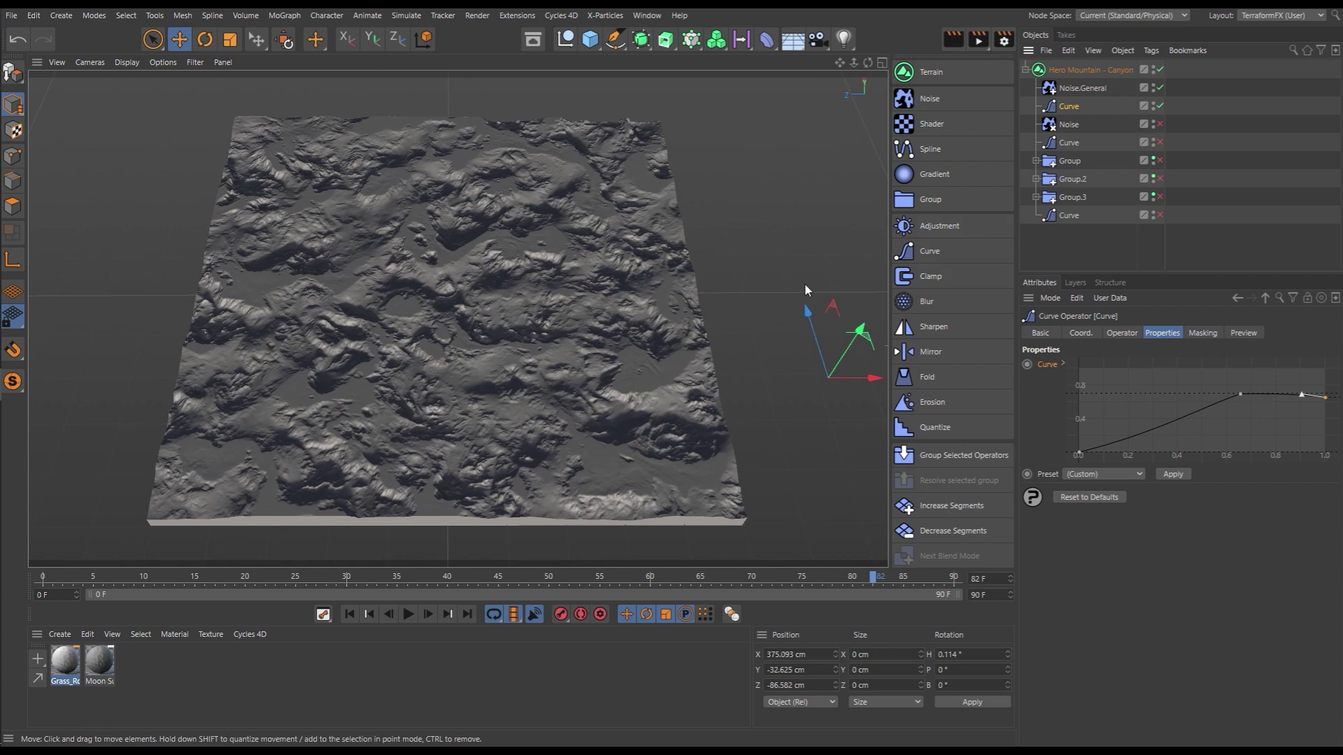
{"action": "left_click", "coordinate": [1070, 126]}
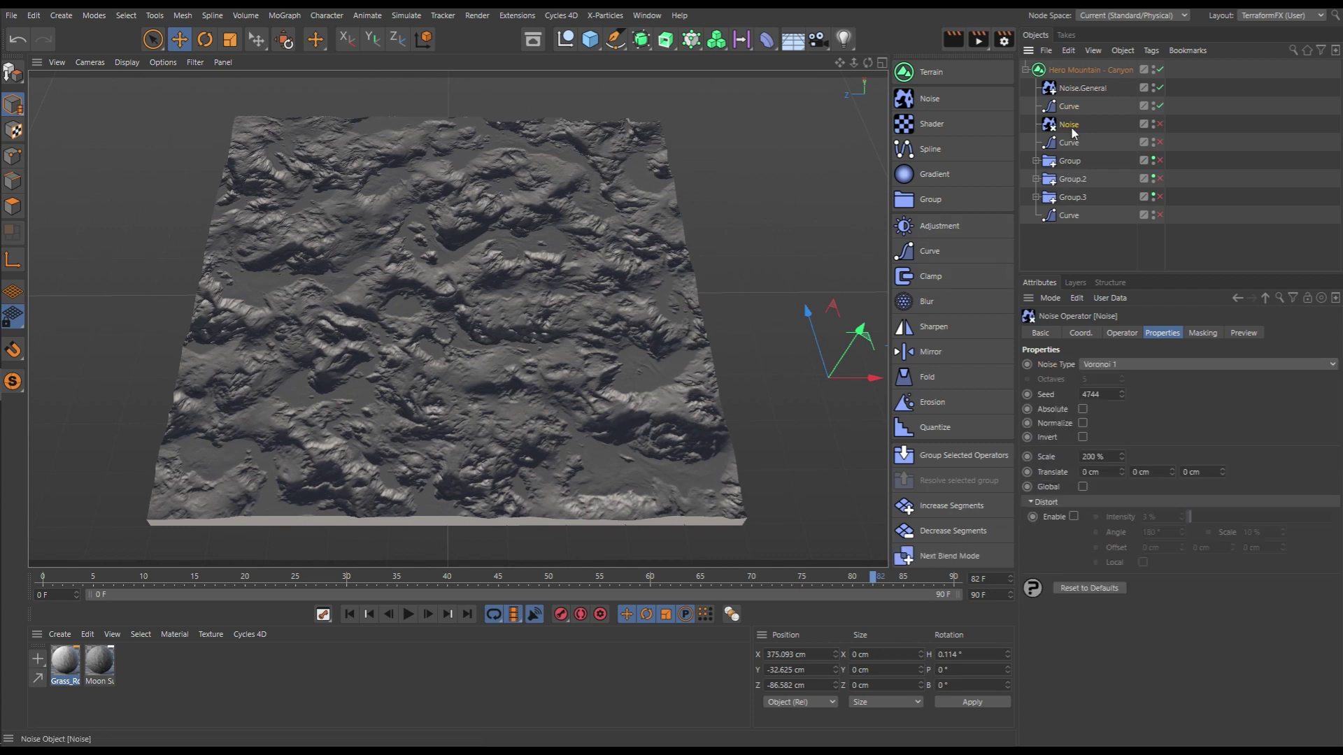
{"action": "left_click", "coordinate": [1159, 124]}
{"action": "left_click_drag", "start_coordinate": [522, 363], "coordinate": [522, 317], "text": "alt"}
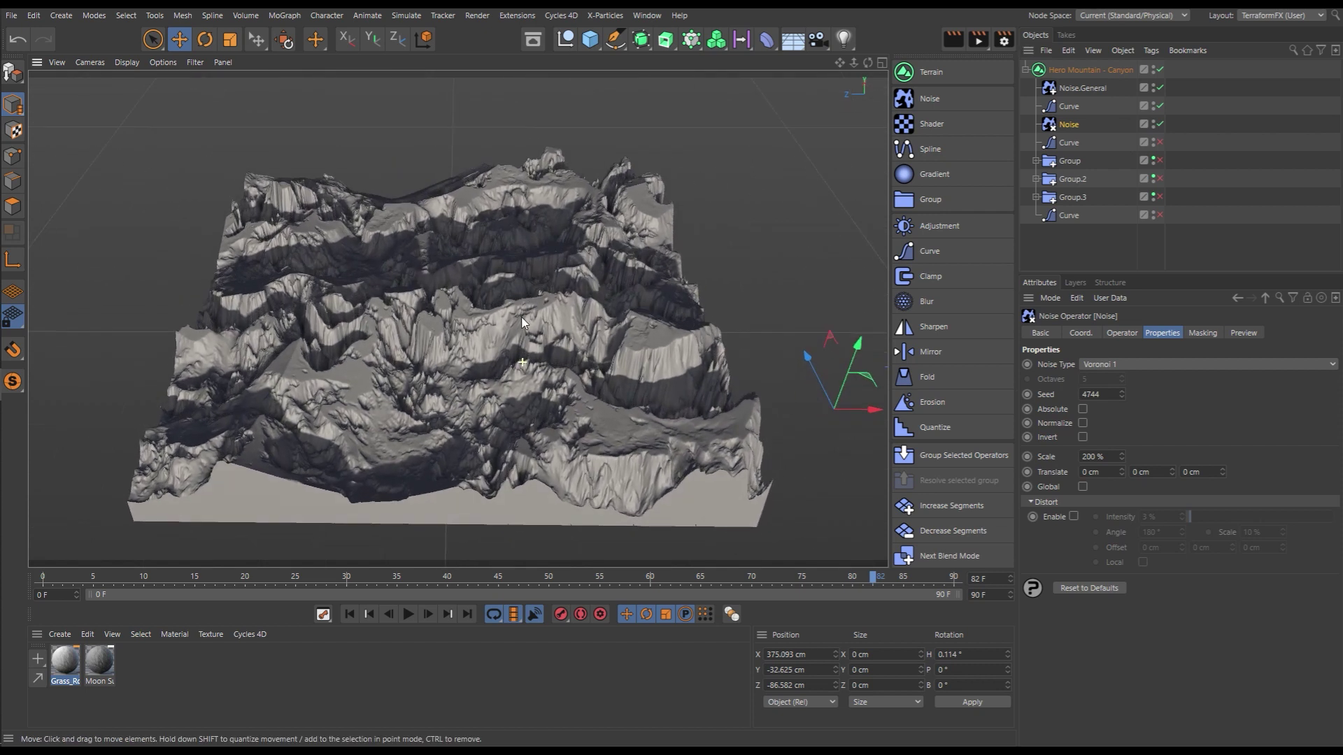
- Enable the second Curve and add height-curve points near 0.3, 0.36, 0.58 and 0.73
{"action": "left_click", "coordinate": [1070, 142]}
{"action": "left_click", "coordinate": [1160, 143]}
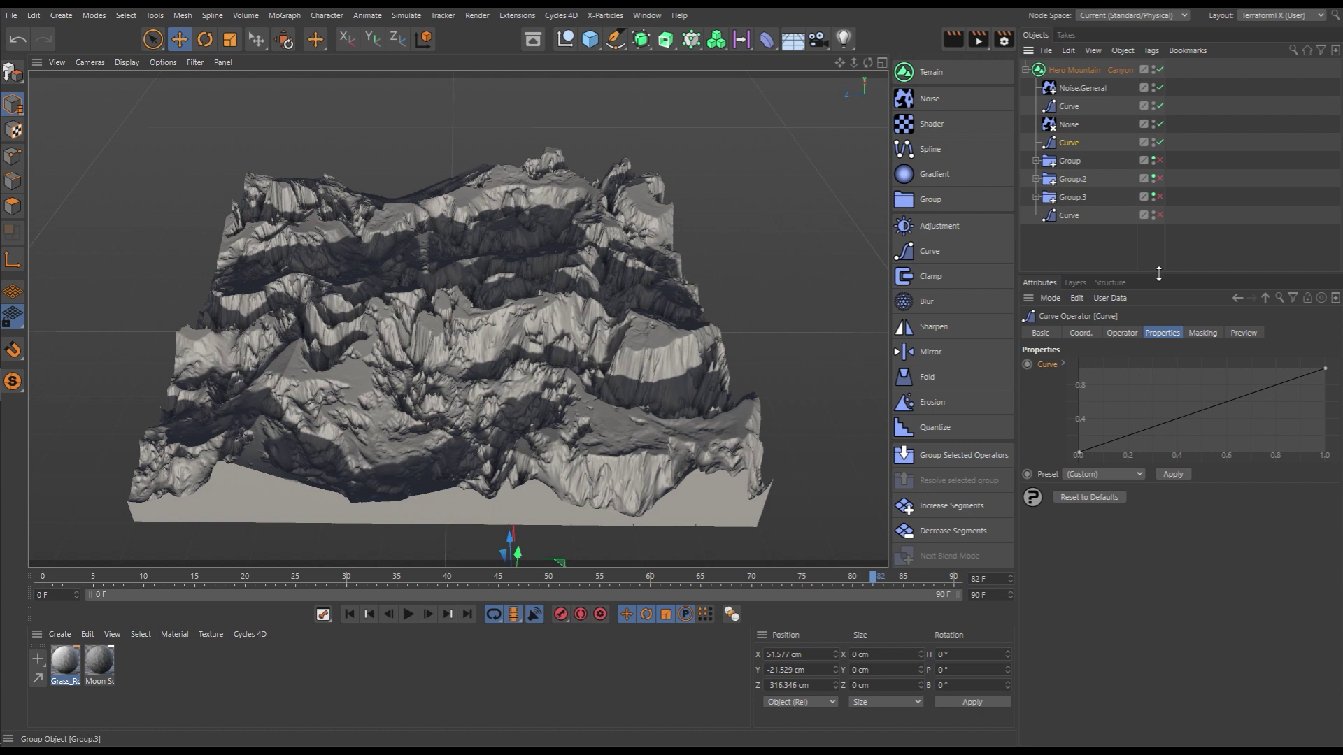
{"action": "left_click_drag", "start_coordinate": [1122, 436], "coordinate": [1133, 436], "text": "ctrl"}
{"action": "left_click", "coordinate": [1156, 429], "text": "ctrl"}
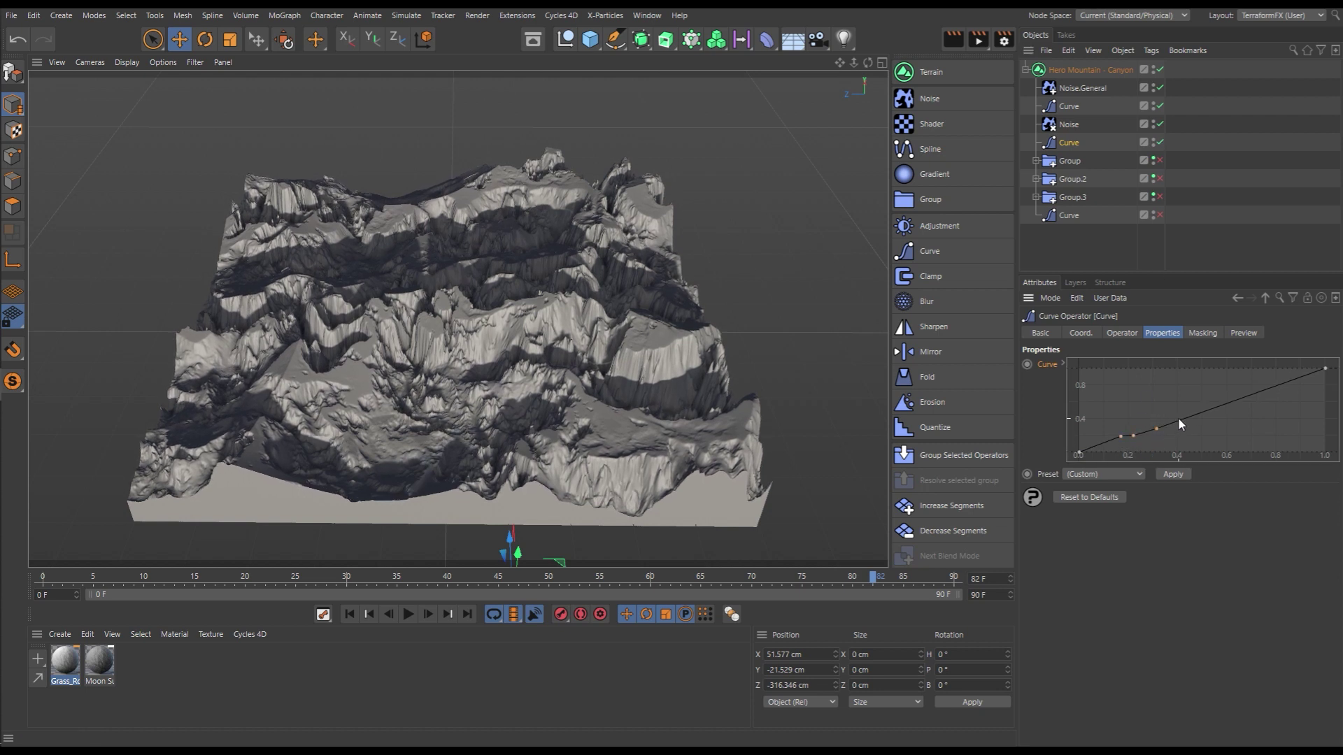
{"action": "left_click", "coordinate": [1169, 426], "text": "ctrl"}
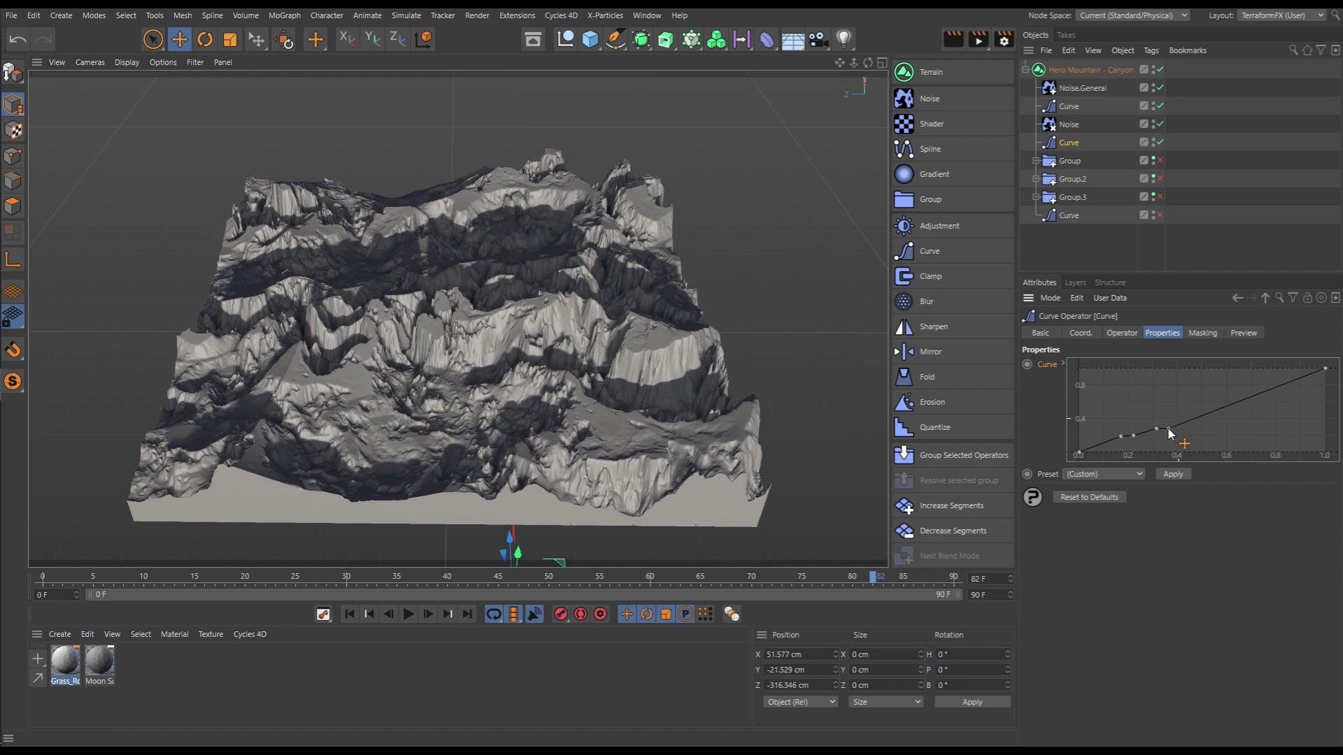
{"action": "left_click", "coordinate": [1220, 405], "text": "ctrl"}
{"action": "left_click", "coordinate": [1256, 389], "text": "ctrl"}
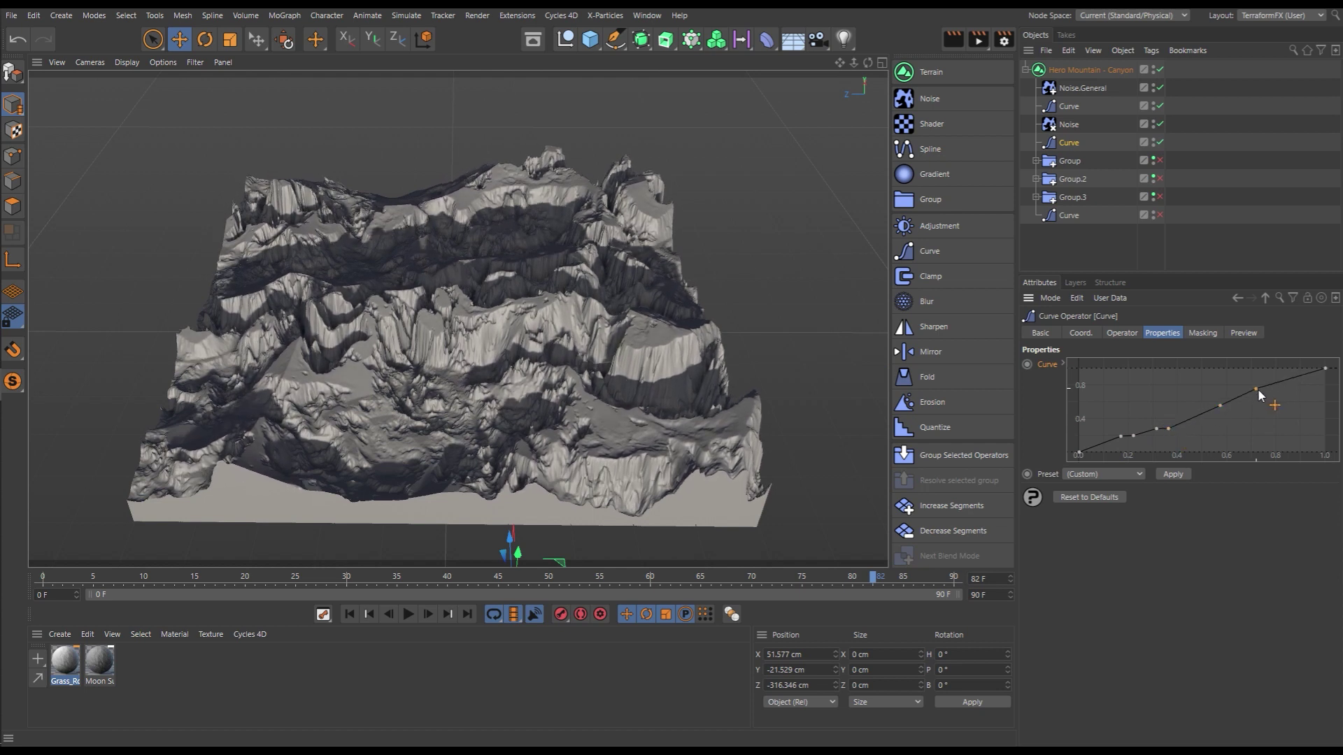
{"action": "left_click_drag", "start_coordinate": [1258, 391], "coordinate": [1266, 402]}
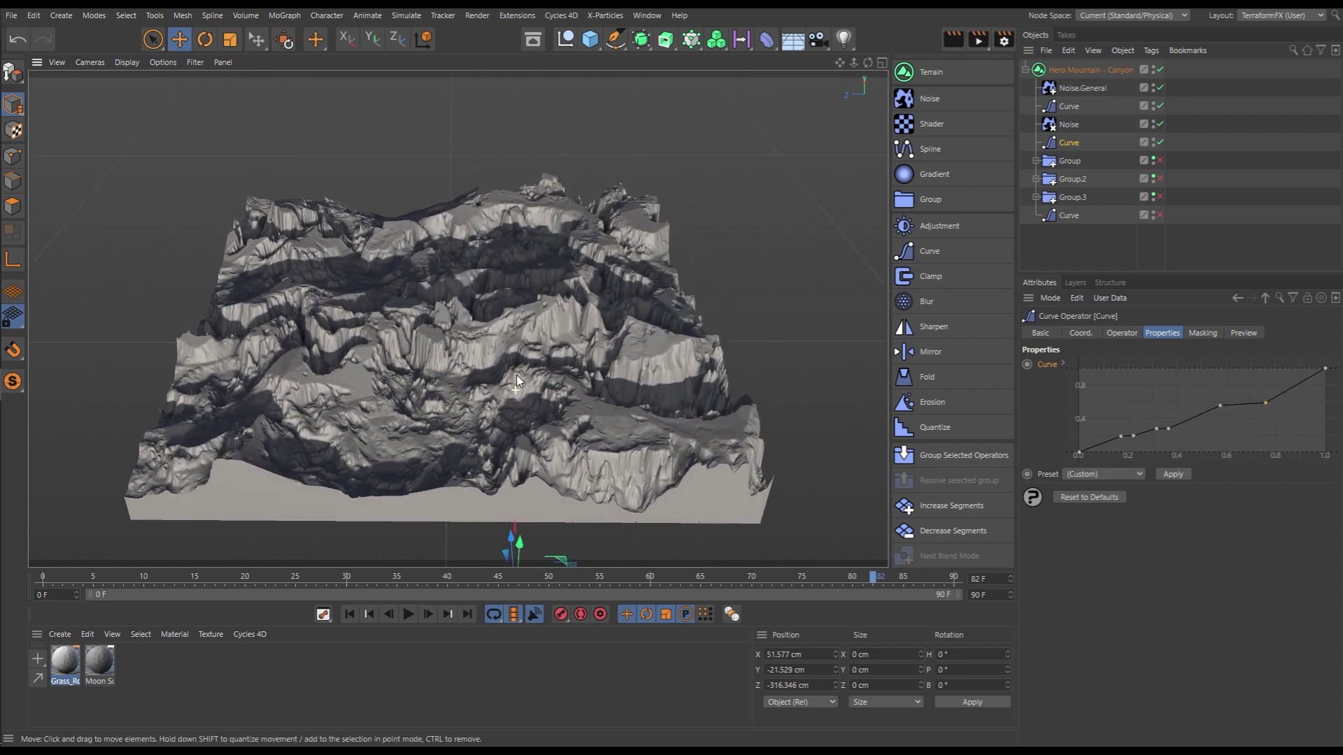
{"action": "mouse_move", "coordinate": [516, 375]}
{"action": "left_mouse_down", "text": "alt"}
{"action": "mouse_move", "coordinate": [523, 334]}
{"action": "mouse_move", "coordinate": [528, 378]}
{"action": "mouse_move", "coordinate": [533, 364]}
{"action": "mouse_move", "coordinate": [506, 343]}
{"action": "mouse_move", "coordinate": [499, 304]}
{"action": "mouse_move", "coordinate": [514, 370]}
{"action": "left_mouse_up", "text": "alt"}
- Apply a many-pointed jagged preset to the curve and select all four canyon operators
{"action": "right_click", "coordinate": [1041, 362]}
{"action": "left_click", "coordinate": [1091, 489]}
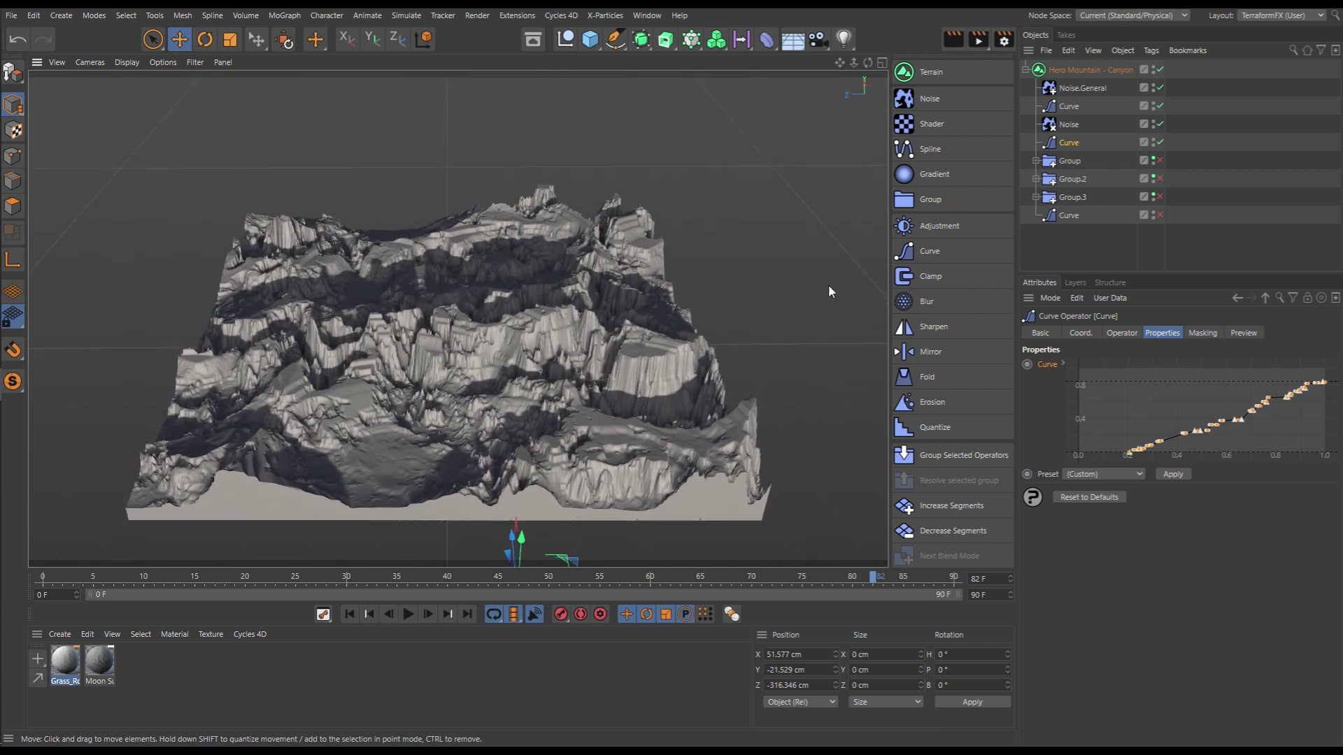
{"action": "left_click", "coordinate": [1081, 89]}
{"action": "left_click", "coordinate": [1069, 143], "text": "shift"}
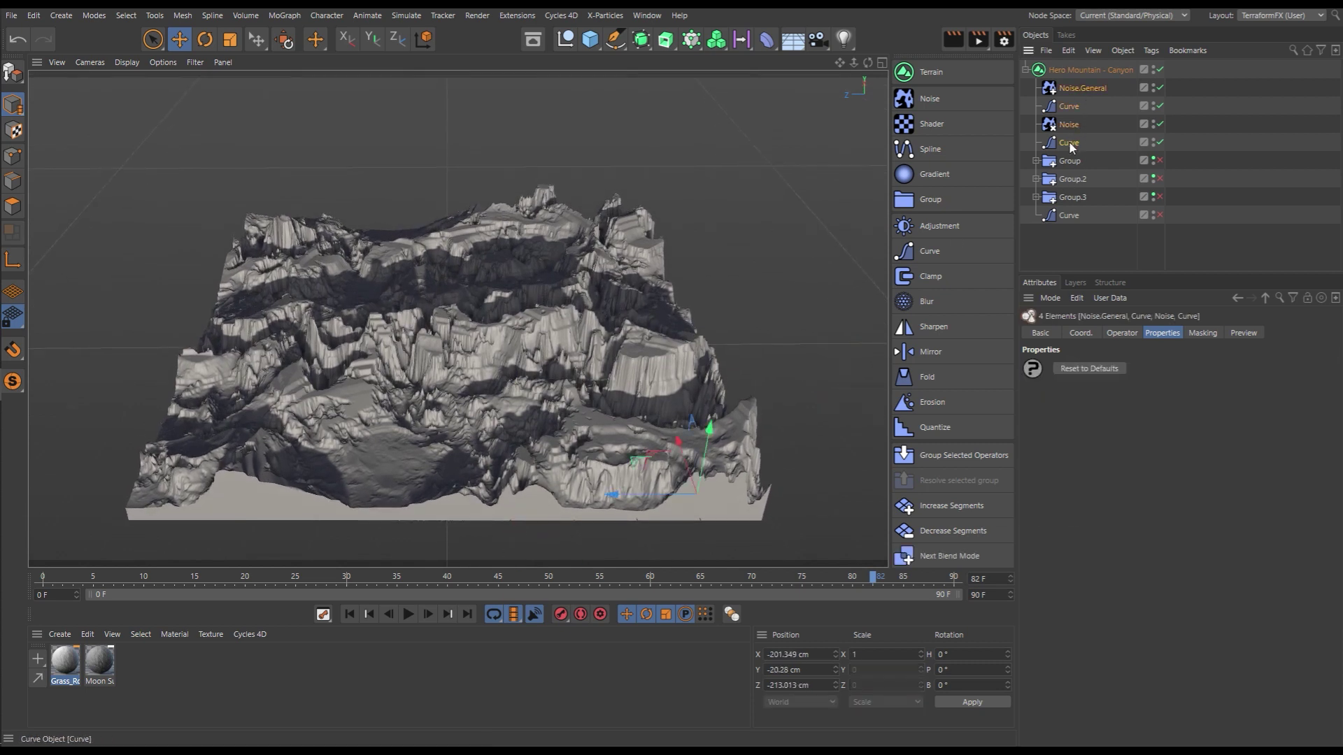
- Group the four operators and add a Spherical Field mask to the group
{"action": "left_click", "coordinate": [932, 203]}
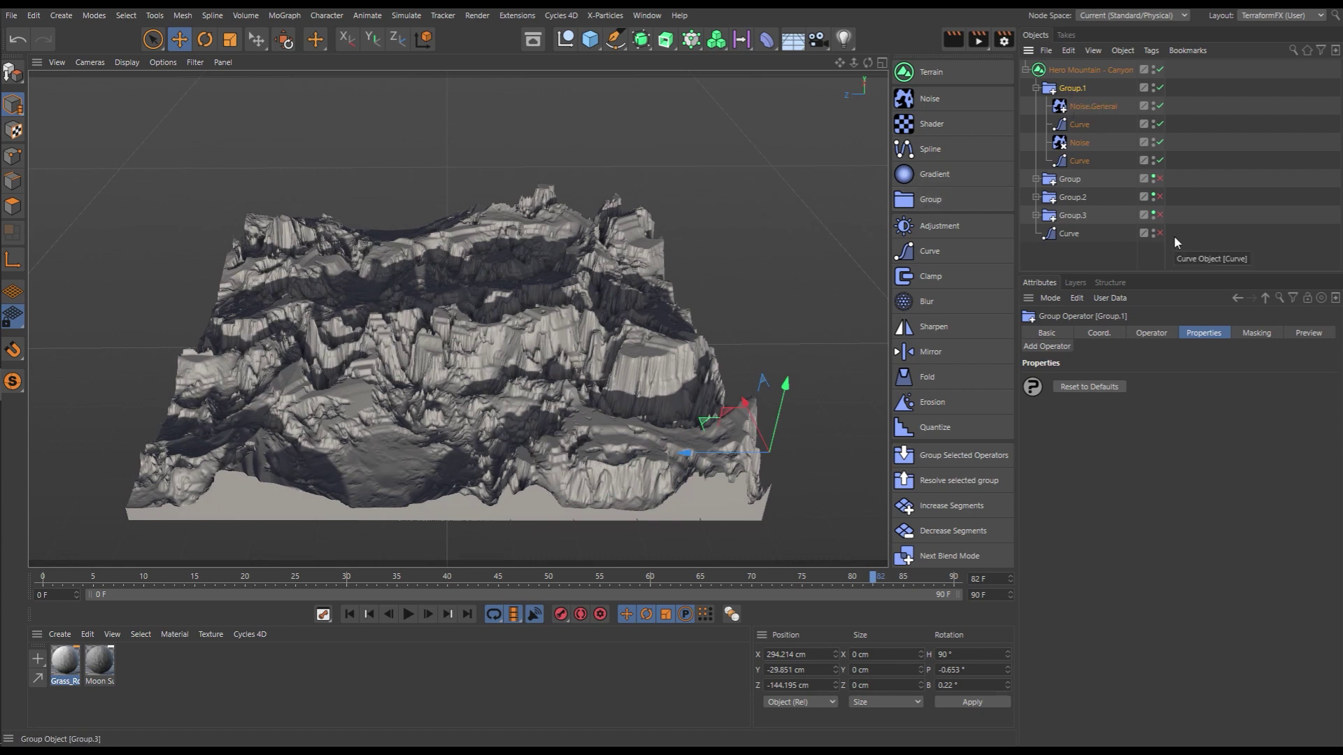
{"action": "left_click", "coordinate": [1249, 333]}
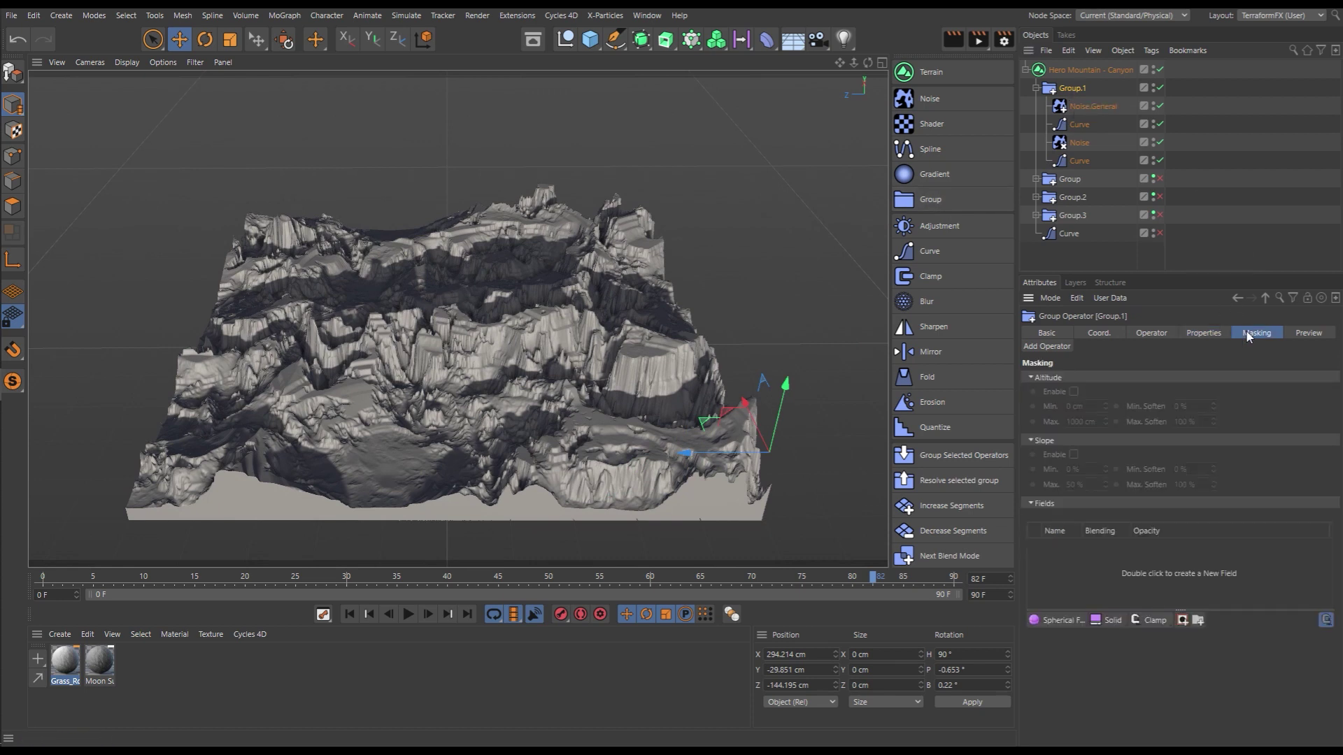
{"action": "left_click", "coordinate": [1053, 621]}
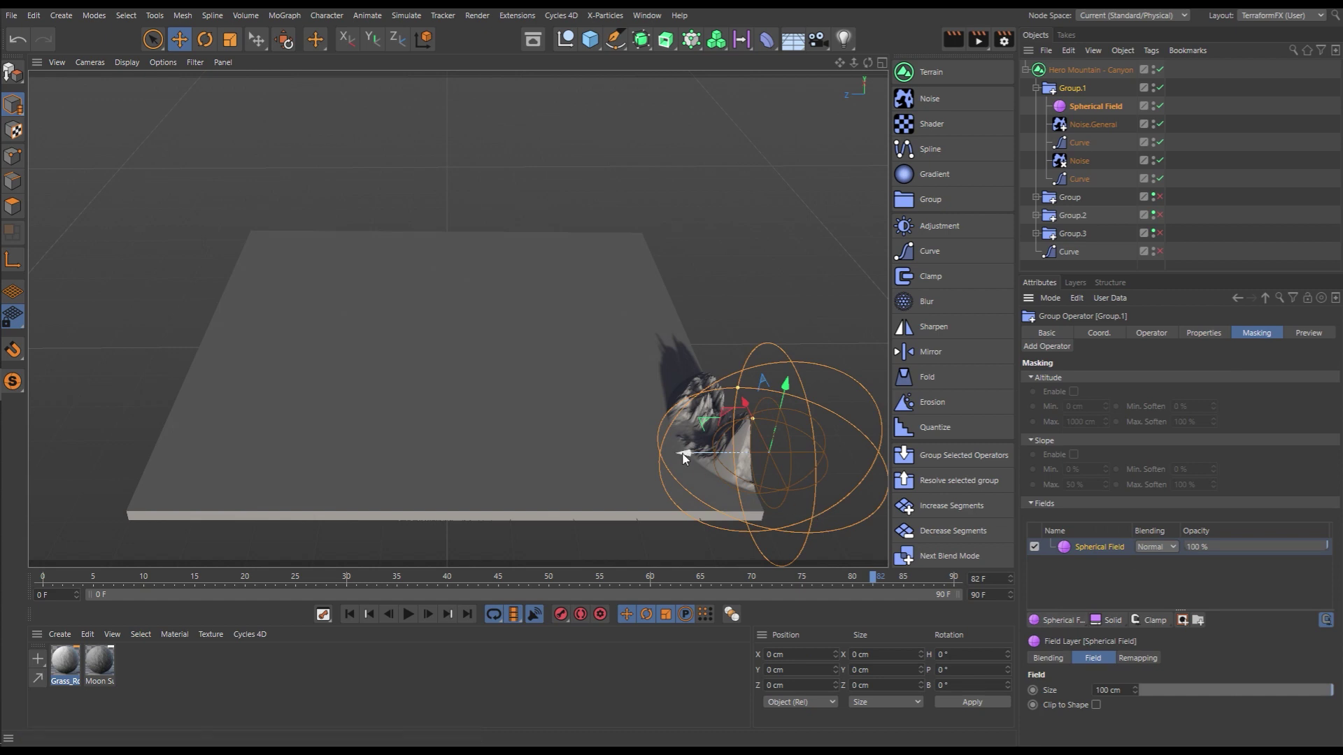
- Move and enlarge the spherical field to about 249 cm, then shift the masked area along X
{"action": "left_click_drag", "start_coordinate": [680, 451], "coordinate": [547, 447]}
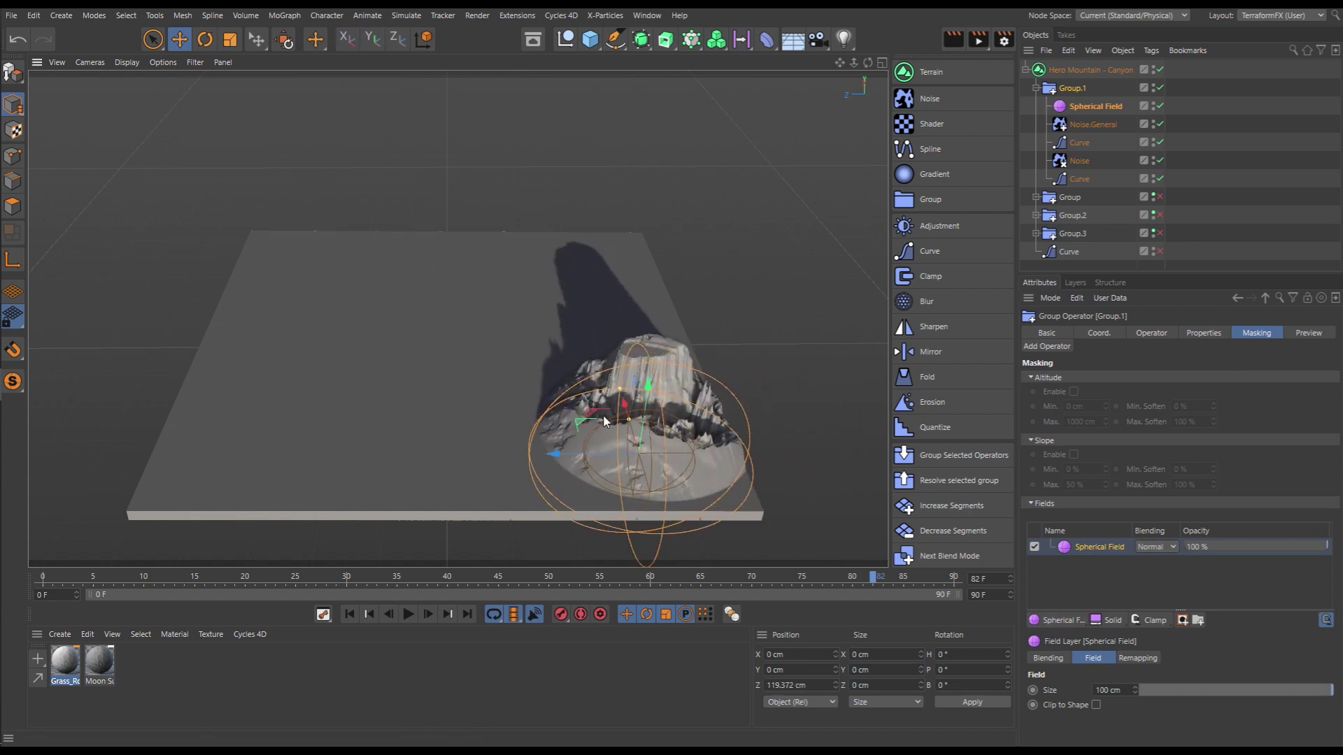
{"action": "left_click_drag", "start_coordinate": [619, 395], "coordinate": [593, 323]}
{"action": "left_click", "coordinate": [1037, 89]}
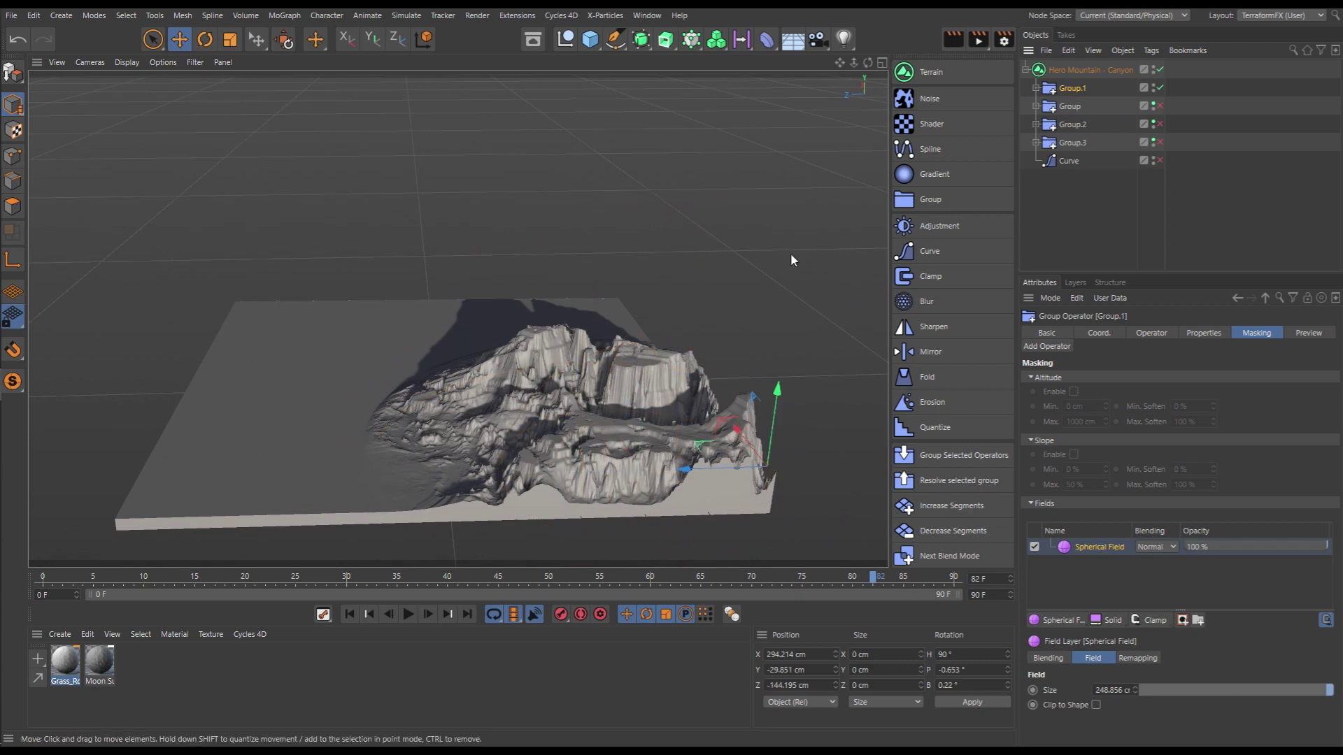
{"action": "scroll", "coordinate": [638, 329], "scroll_direction": "down", "scroll_amount": 4}
{"action": "left_click_drag", "start_coordinate": [626, 432], "coordinate": [656, 436]}
- Enable the Group, Group.2 and Group.3 layers and the final Curve operator
{"action": "left_click", "coordinate": [1094, 220]}
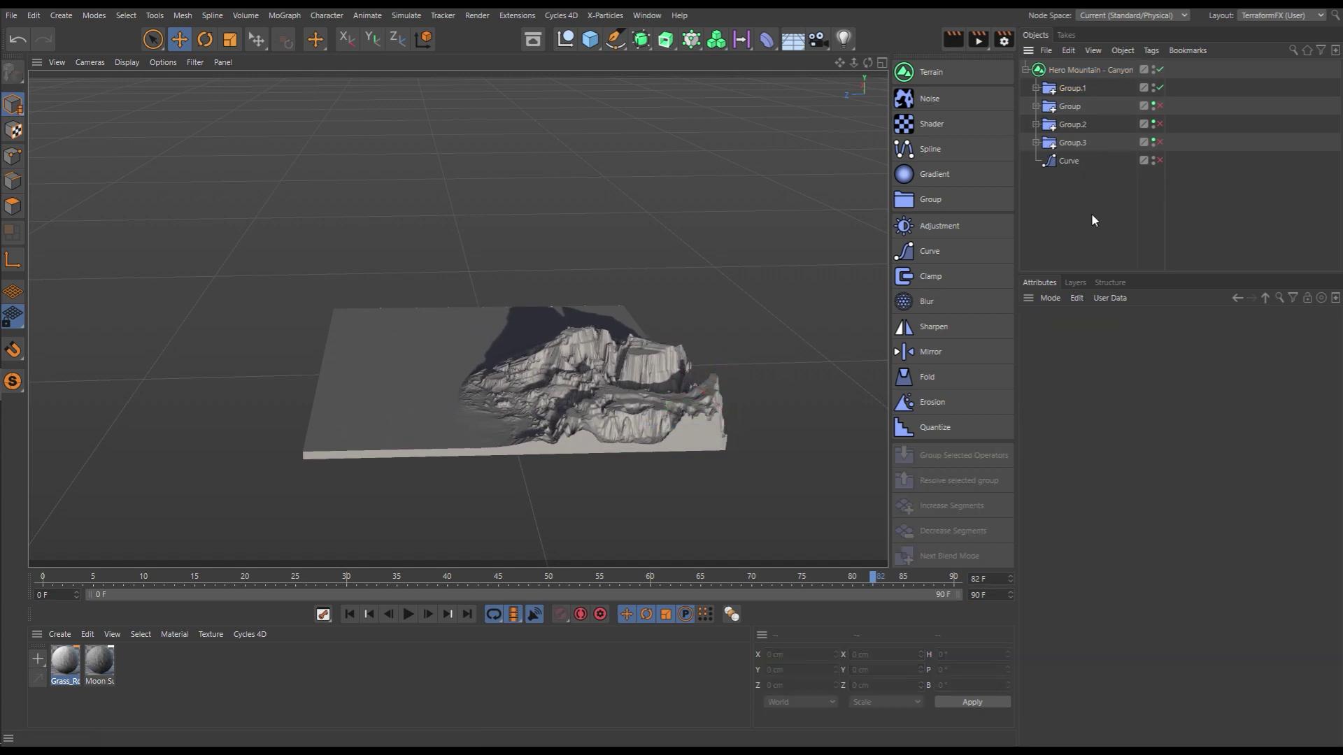
{"action": "left_click", "coordinate": [1160, 106]}
{"action": "left_click", "coordinate": [1160, 124]}
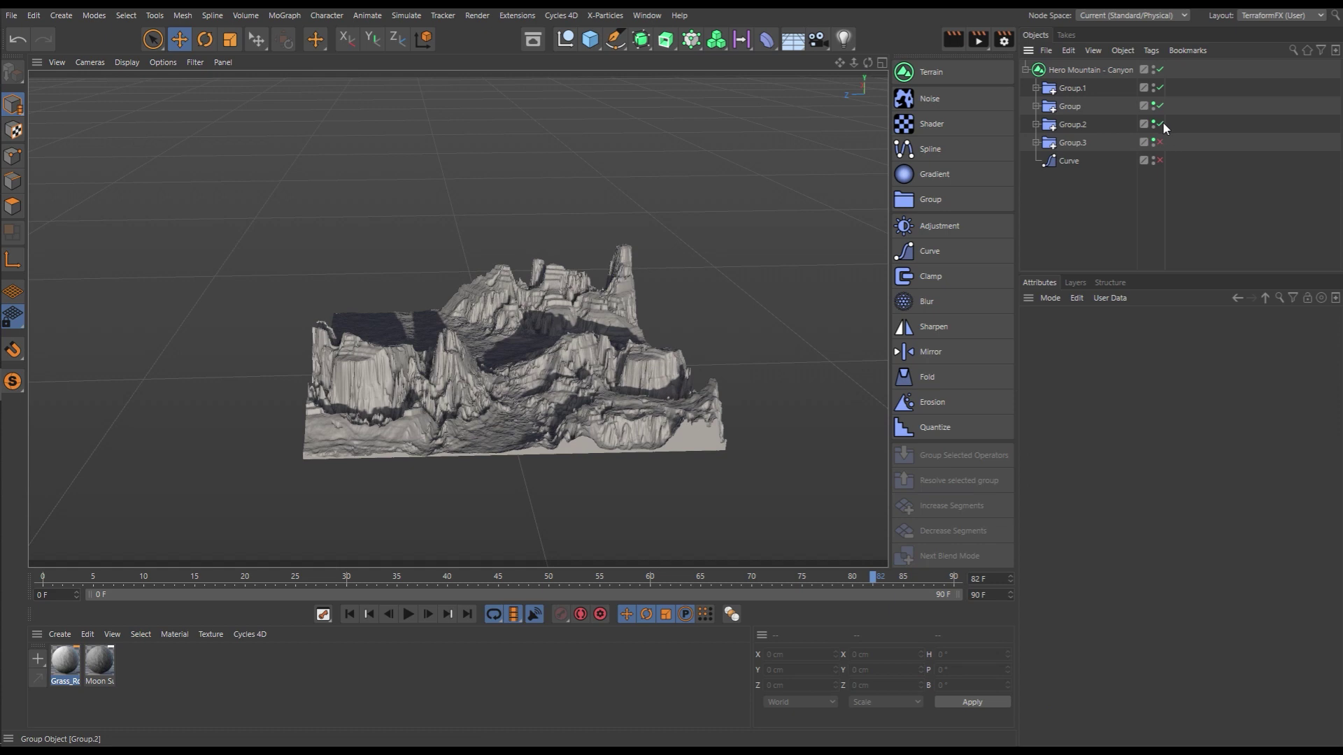
{"action": "left_click", "coordinate": [1159, 142]}
{"action": "left_click_drag", "start_coordinate": [531, 322], "coordinate": [582, 319], "text": "alt"}
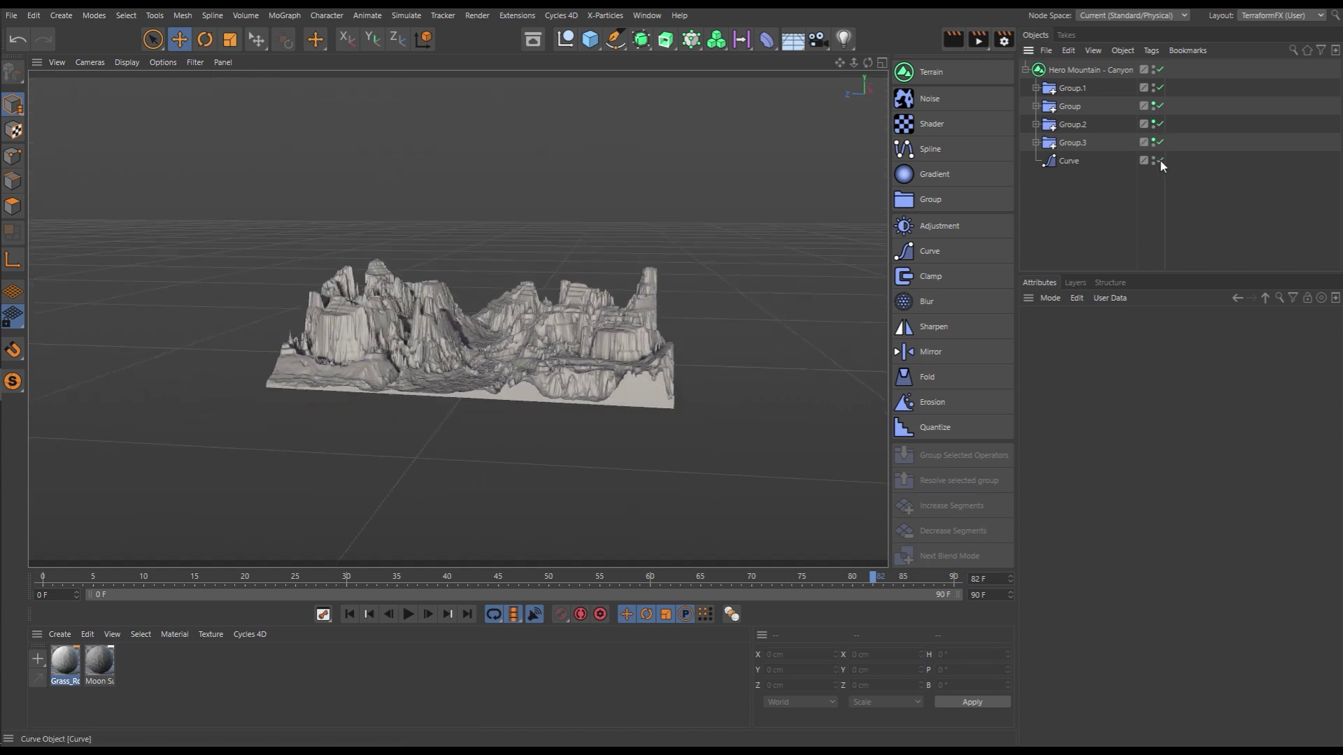
{"action": "left_click", "coordinate": [1159, 159]}
{"action": "right_click_drag", "start_coordinate": [498, 371], "coordinate": [553, 360], "text": "alt"}
- Select the Hero Mountain - Canyon terrain, then orbit to look down on the canyon
{"action": "left_click", "coordinate": [1077, 71]}
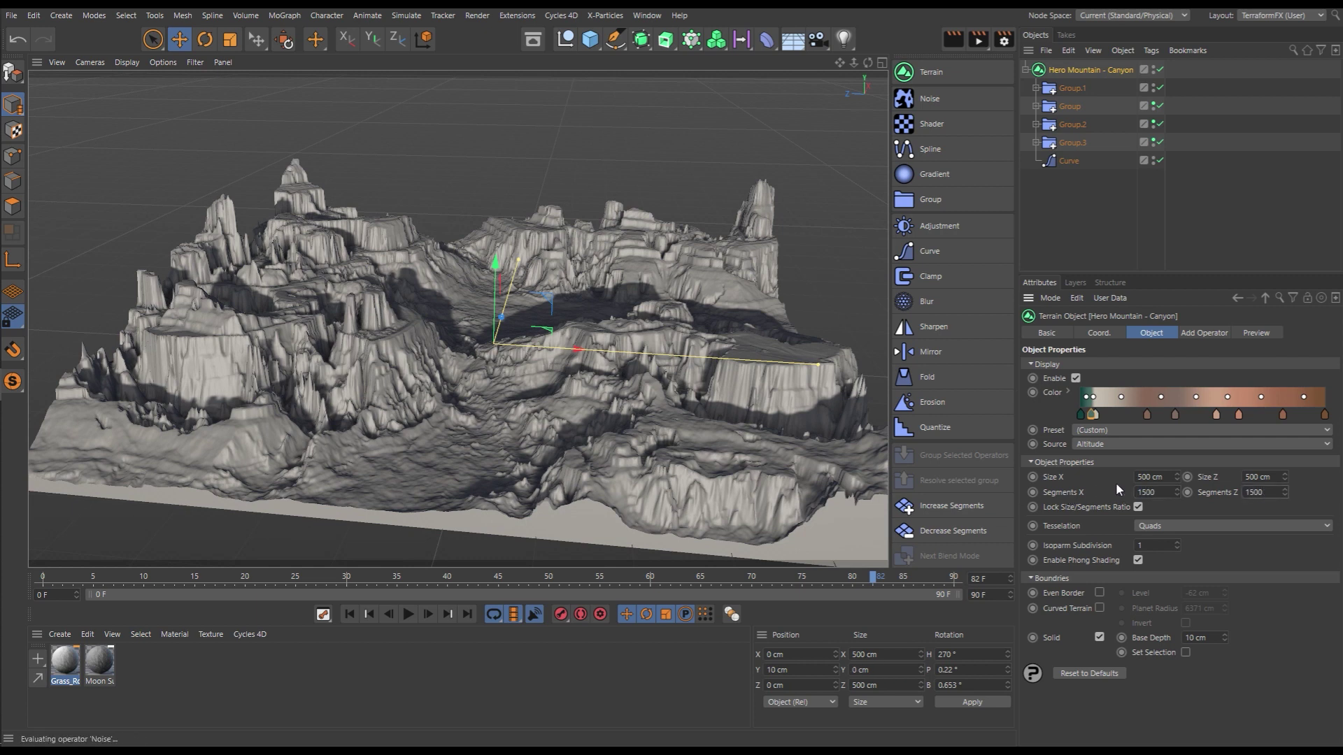
{"action": "left_click", "coordinate": [1070, 197]}
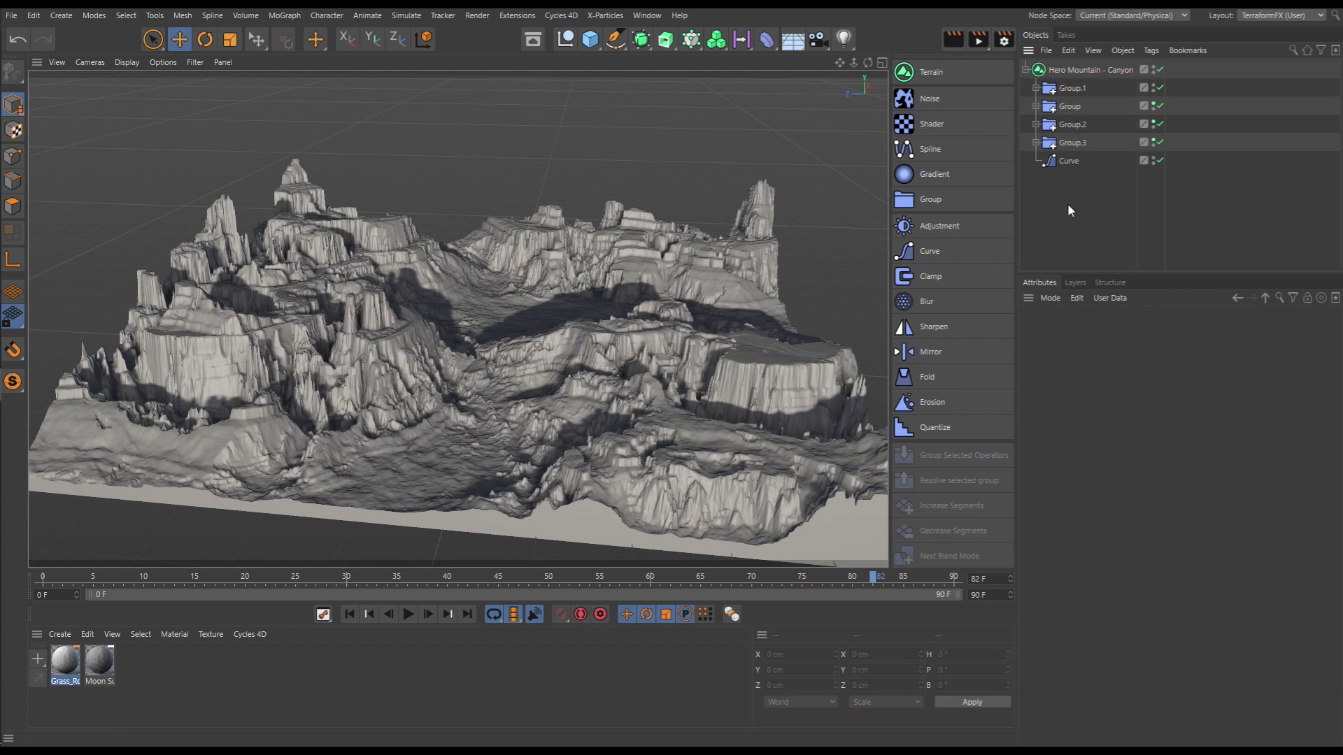
{"action": "right_click", "coordinate": [1067, 203]}
{"action": "key", "text": "Escape"}
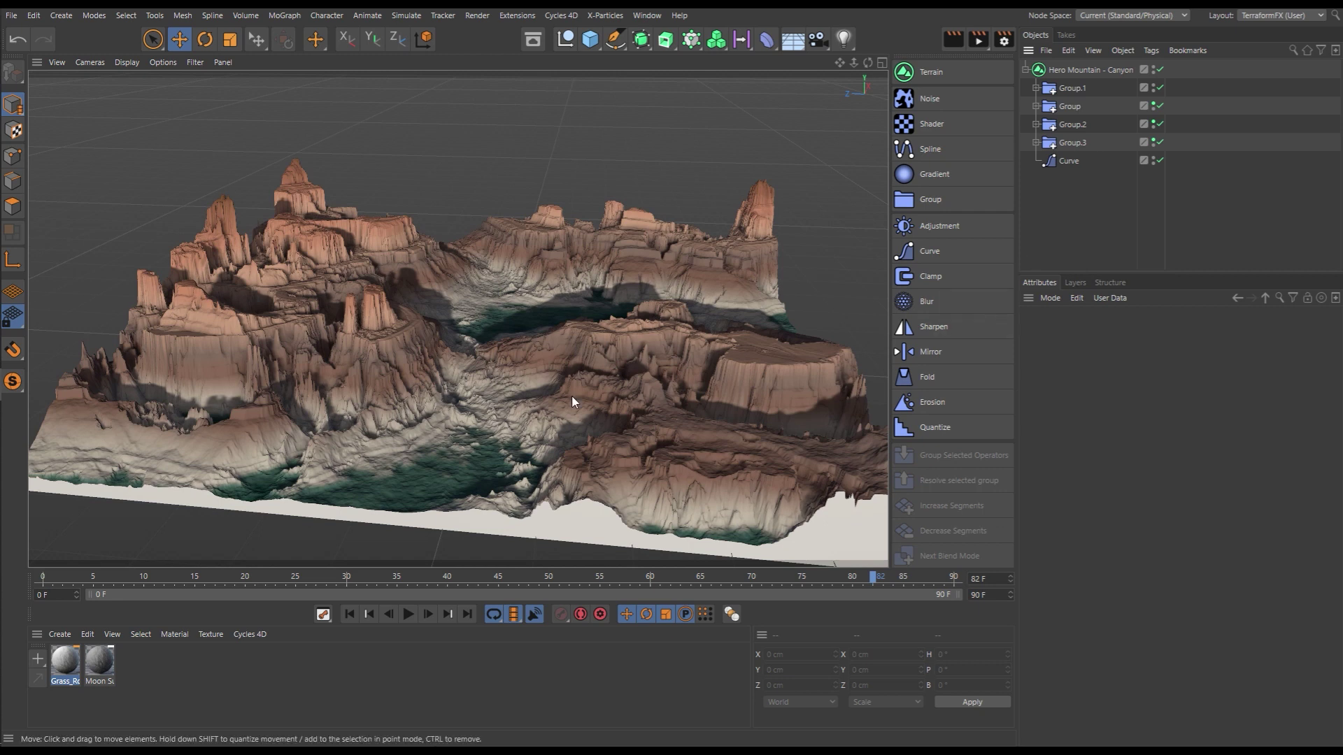
{"action": "left_click_drag", "start_coordinate": [548, 381], "coordinate": [579, 445], "text": "alt"}
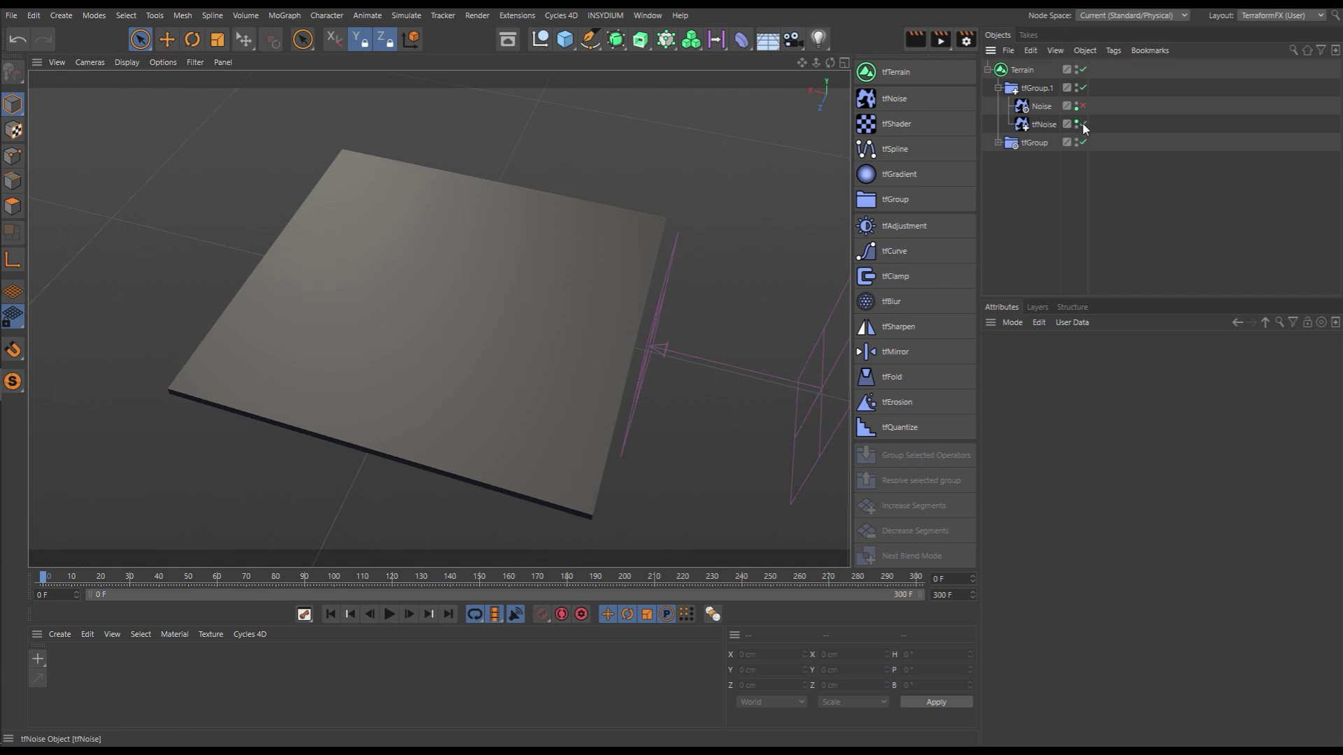
- Turn on the tfNoise and Noise layers to turn the flat plane into cratered terrain
{"action": "left_click", "coordinate": [1082, 125]}
{"action": "left_click", "coordinate": [1080, 106]}
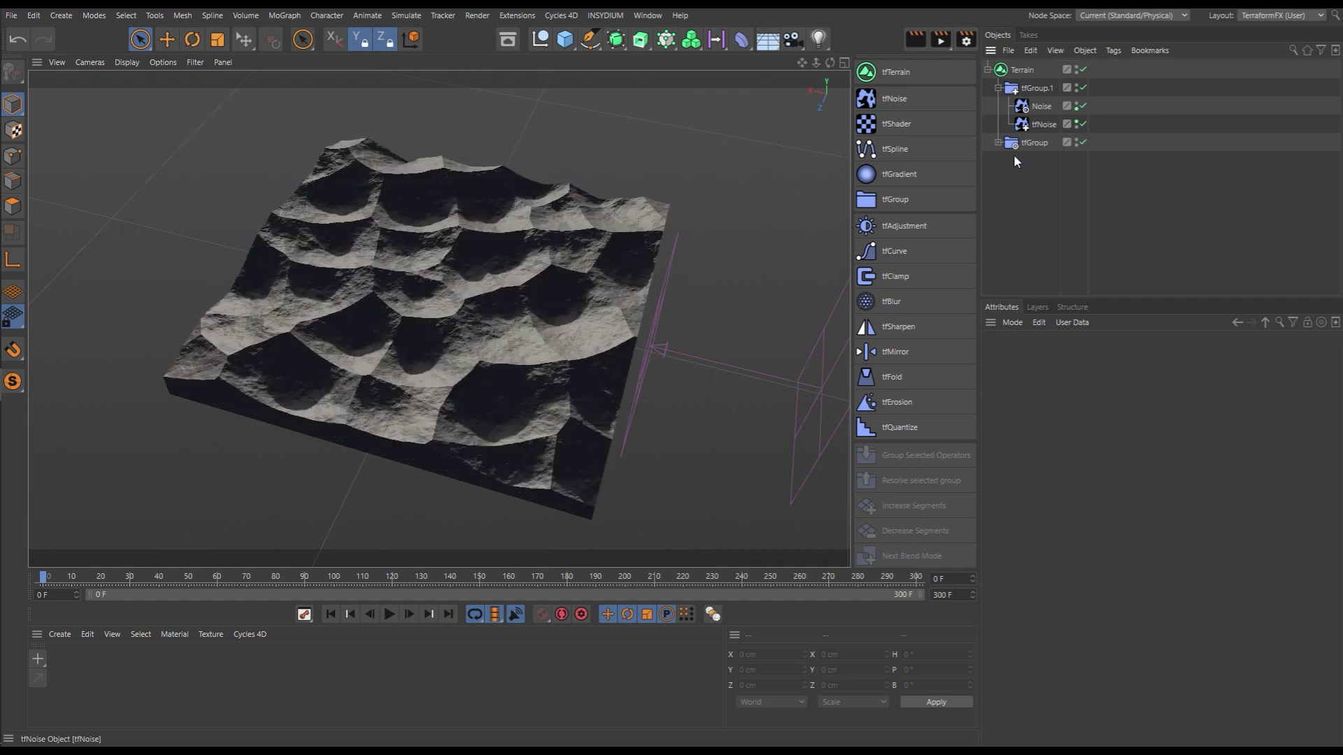
{"action": "mouse_move", "coordinate": [374, 350]}
{"action": "left_mouse_down", "text": "alt"}
{"action": "mouse_move", "coordinate": [494, 279]}
{"action": "mouse_move", "coordinate": [373, 371]}
{"action": "left_mouse_up", "text": "alt"}
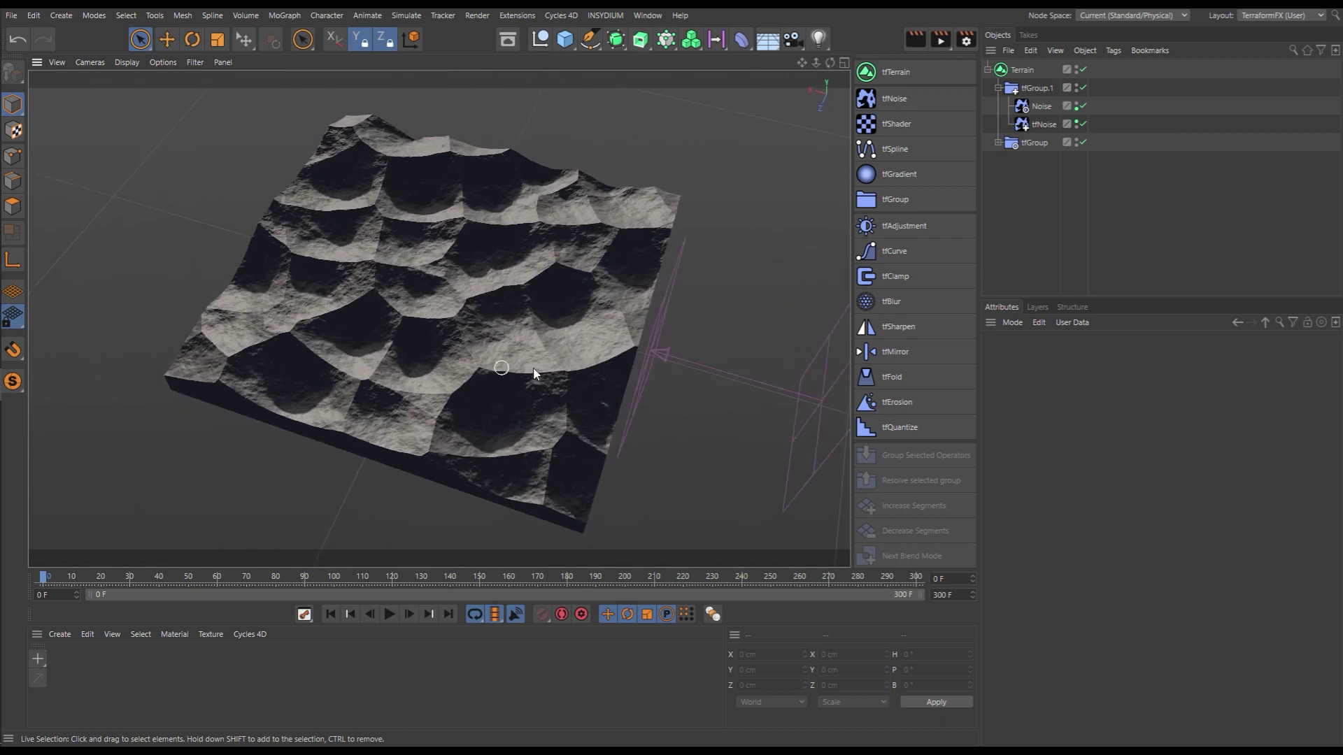
- Show Erosion.2's properties and its xpWind and xpTurbulence modifiers
{"action": "left_click", "coordinate": [999, 88]}
{"action": "left_click", "coordinate": [998, 107]}
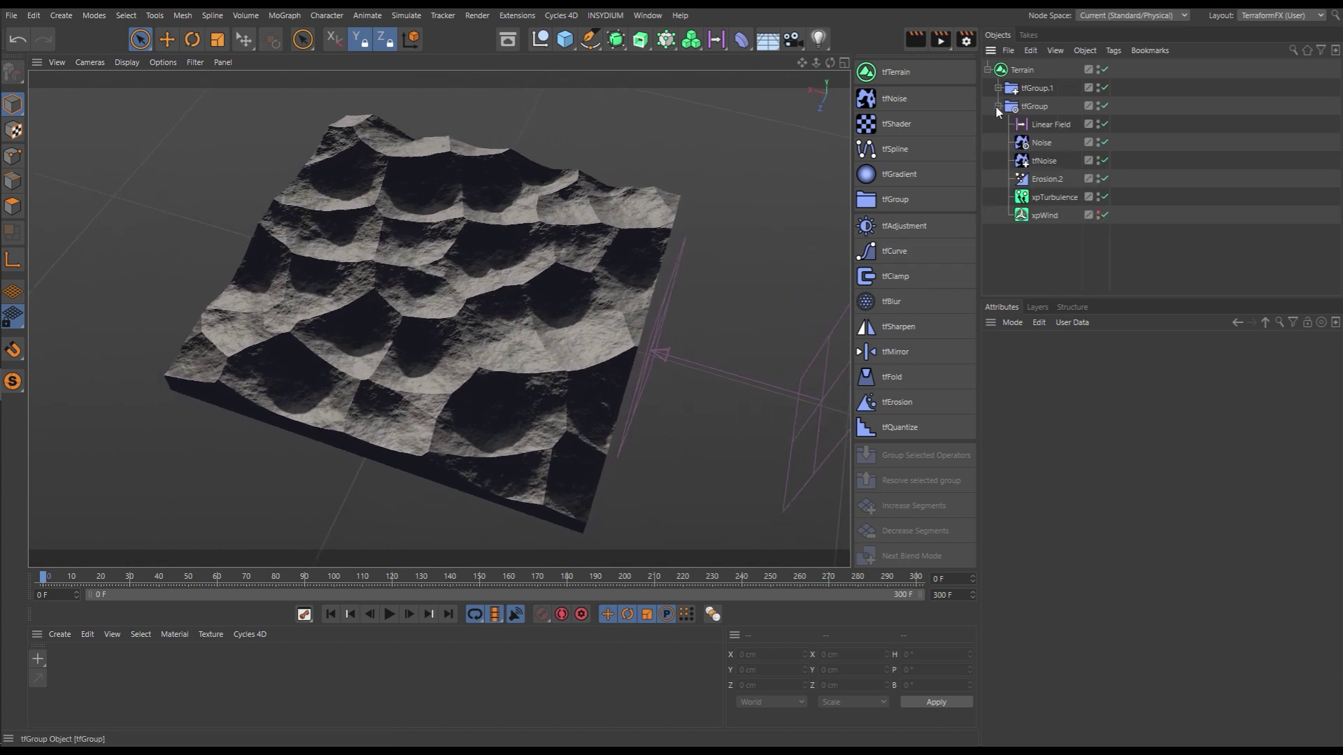
{"action": "left_click", "coordinate": [1049, 126]}
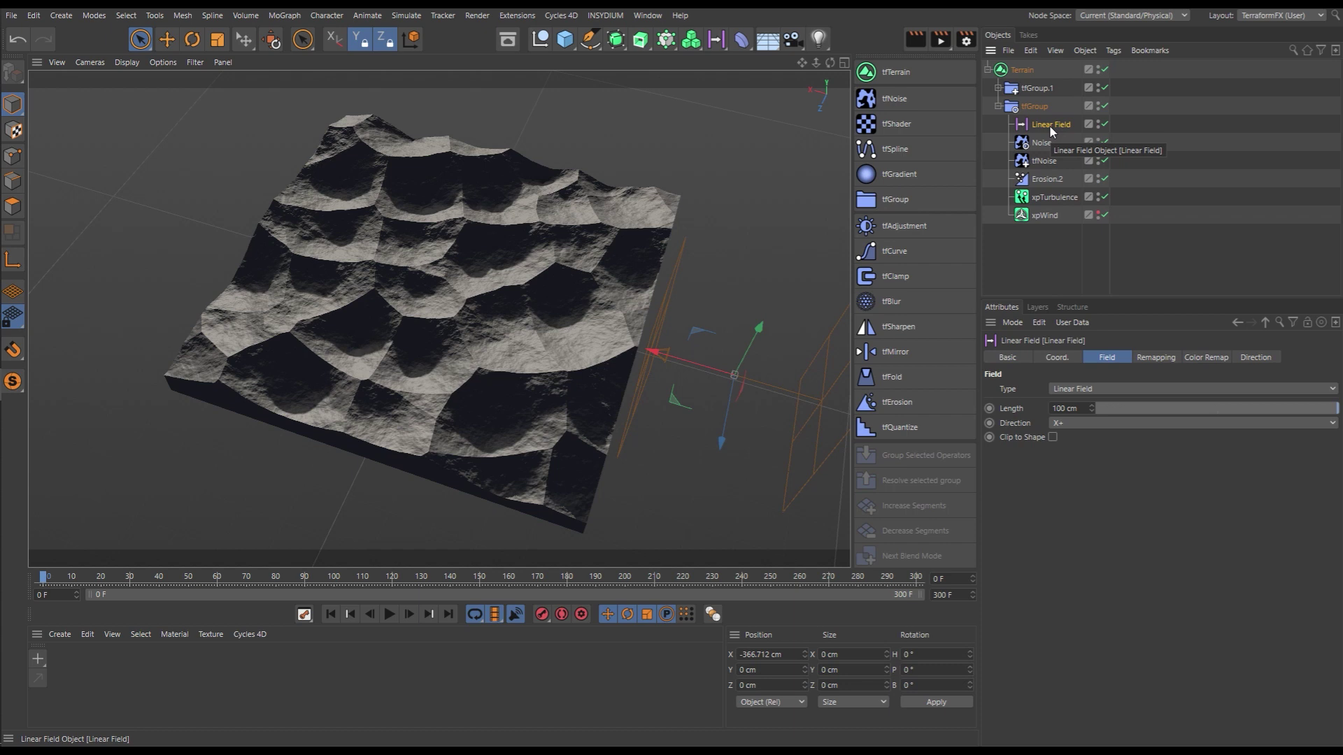
{"action": "left_click", "coordinate": [1047, 179]}
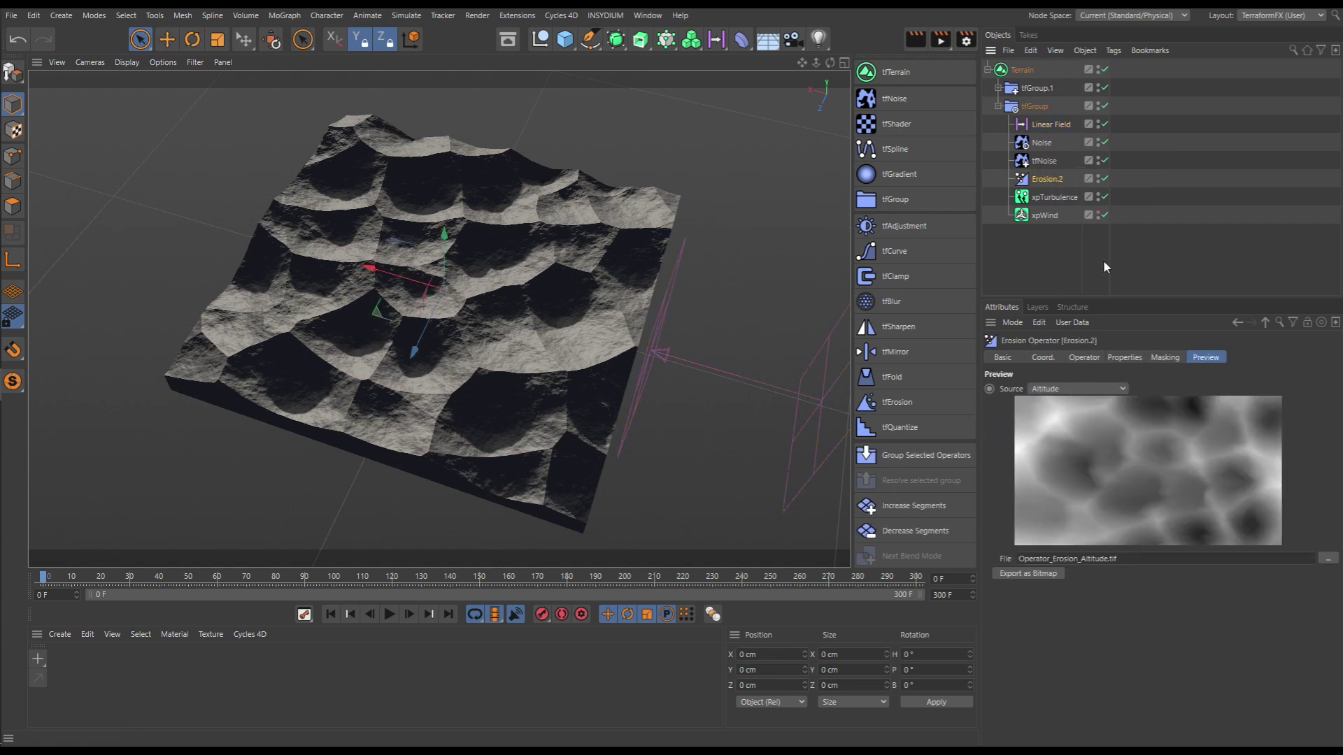
{"action": "left_click", "coordinate": [1088, 358]}
{"action": "left_click", "coordinate": [1123, 358]}
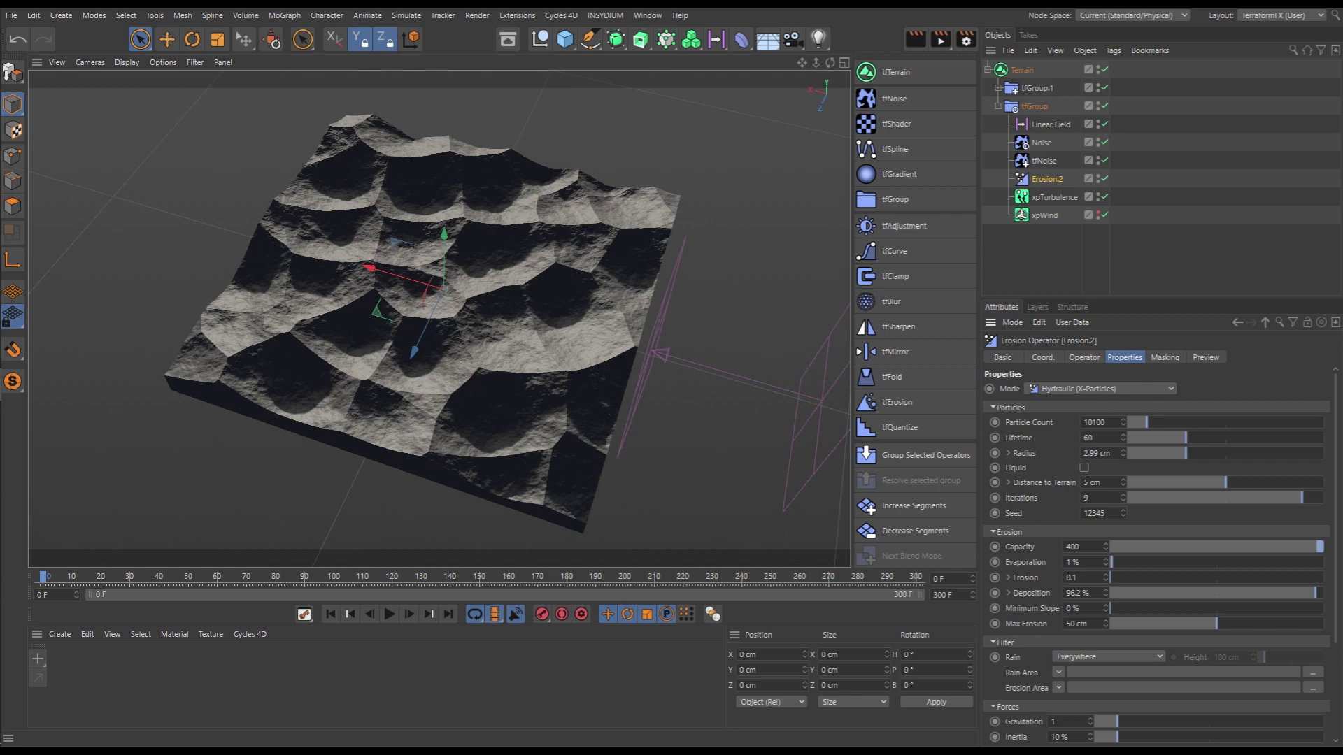
{"action": "scroll", "coordinate": [1189, 560], "scroll_direction": "down", "scroll_amount": 5}
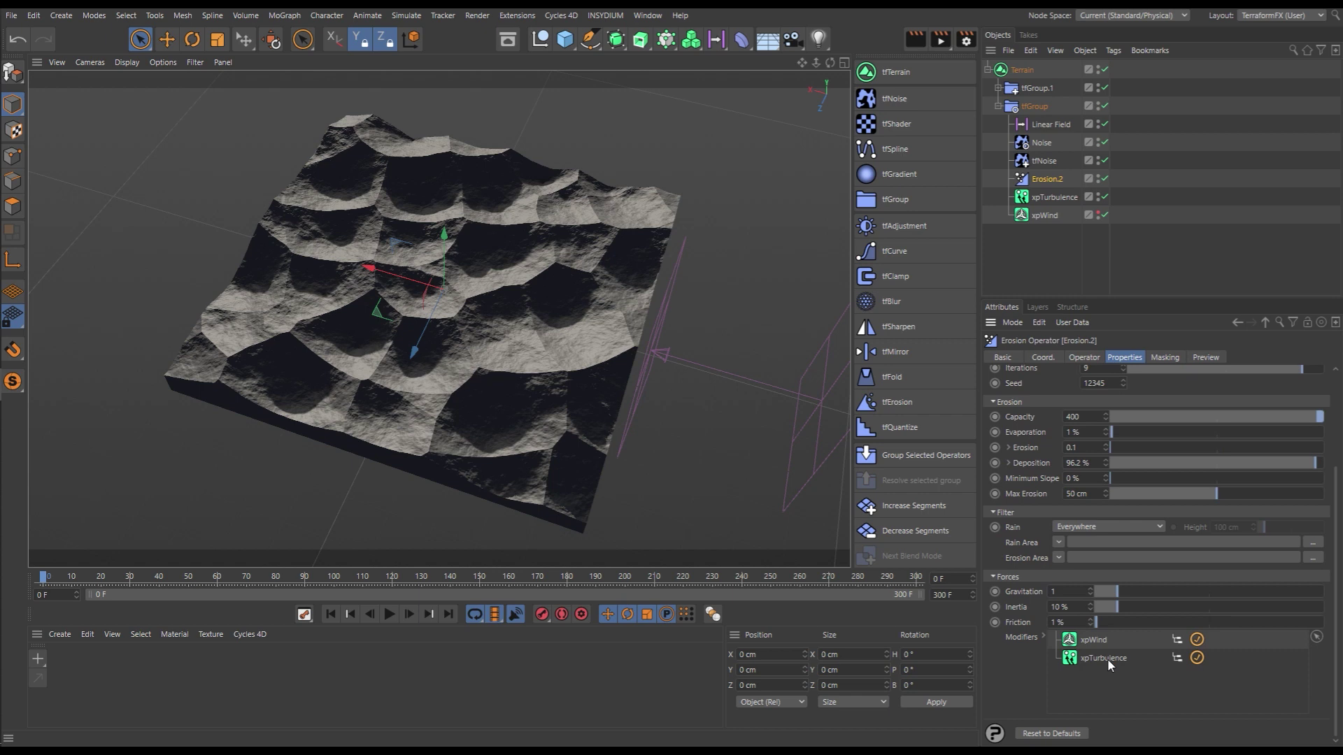
- Slide the Linear Field across the terrain so wind erosion forms dunes, then orbit to check them
{"action": "left_click", "coordinate": [1051, 123]}
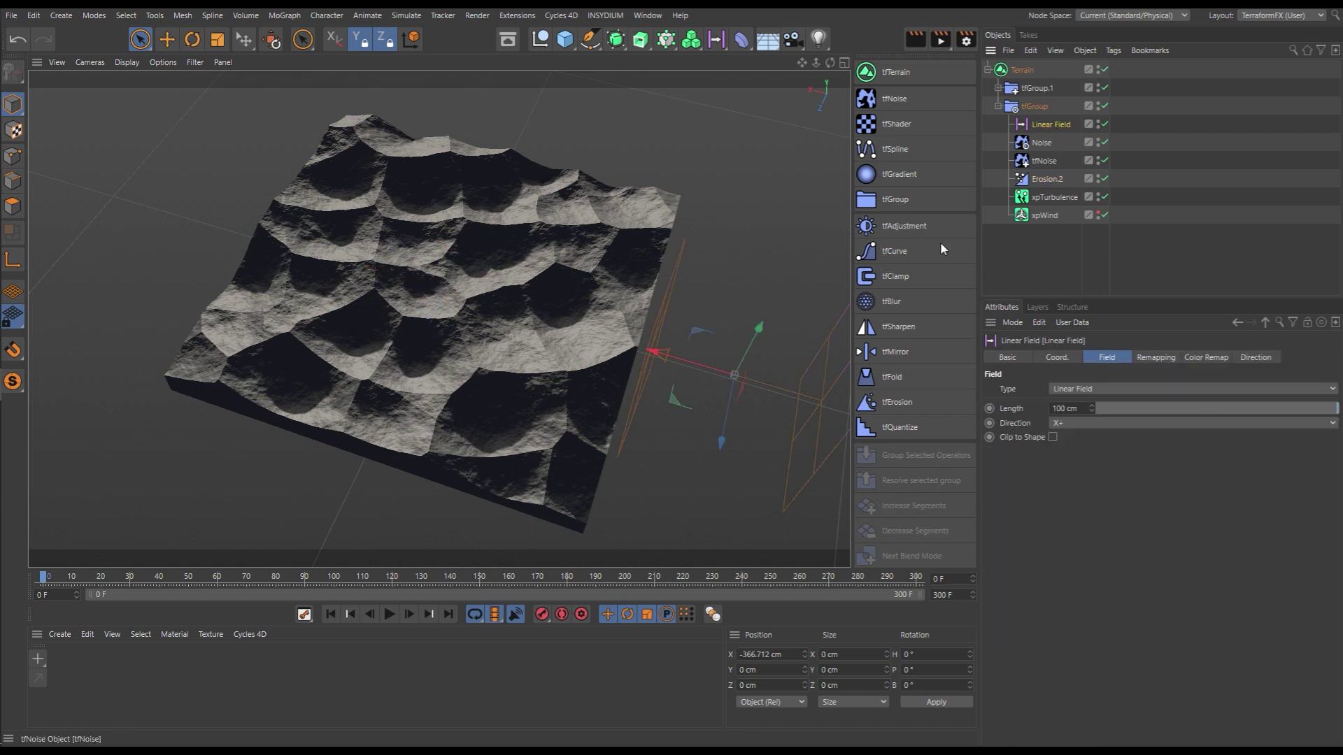
{"action": "left_click_drag", "start_coordinate": [658, 353], "coordinate": [74, 228]}
{"action": "mouse_move", "coordinate": [516, 402]}
{"action": "left_mouse_down", "text": "alt"}
{"action": "mouse_move", "coordinate": [443, 305]}
{"action": "mouse_move", "coordinate": [543, 323]}
{"action": "mouse_move", "coordinate": [582, 434]}
{"action": "mouse_move", "coordinate": [517, 389]}
{"action": "mouse_move", "coordinate": [526, 360]}
{"action": "left_mouse_up", "text": "alt"}
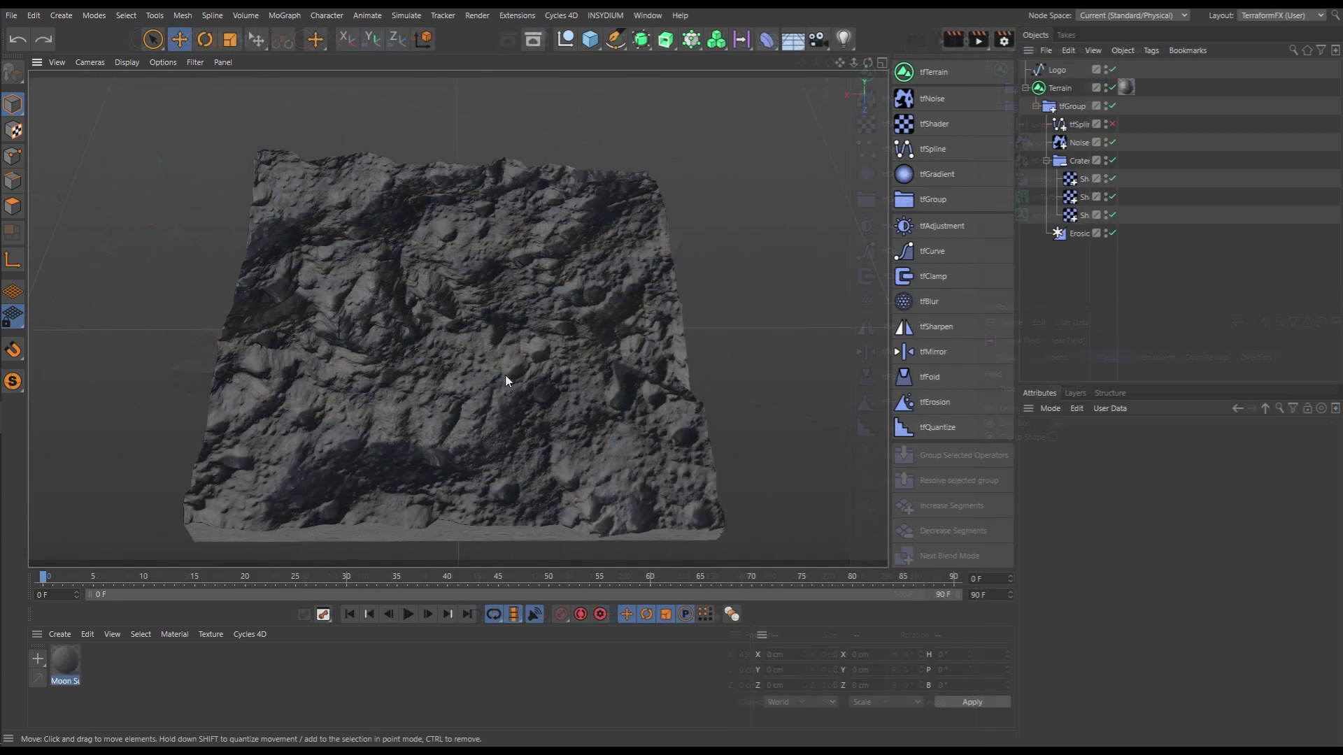
{"action": "mouse_move", "coordinate": [506, 376]}
{"action": "left_mouse_down", "text": "alt"}
{"action": "mouse_move", "coordinate": [457, 383]}
{"action": "mouse_move", "coordinate": [341, 324]}
{"action": "mouse_move", "coordinate": [530, 378]}
{"action": "left_mouse_up", "text": "alt"}
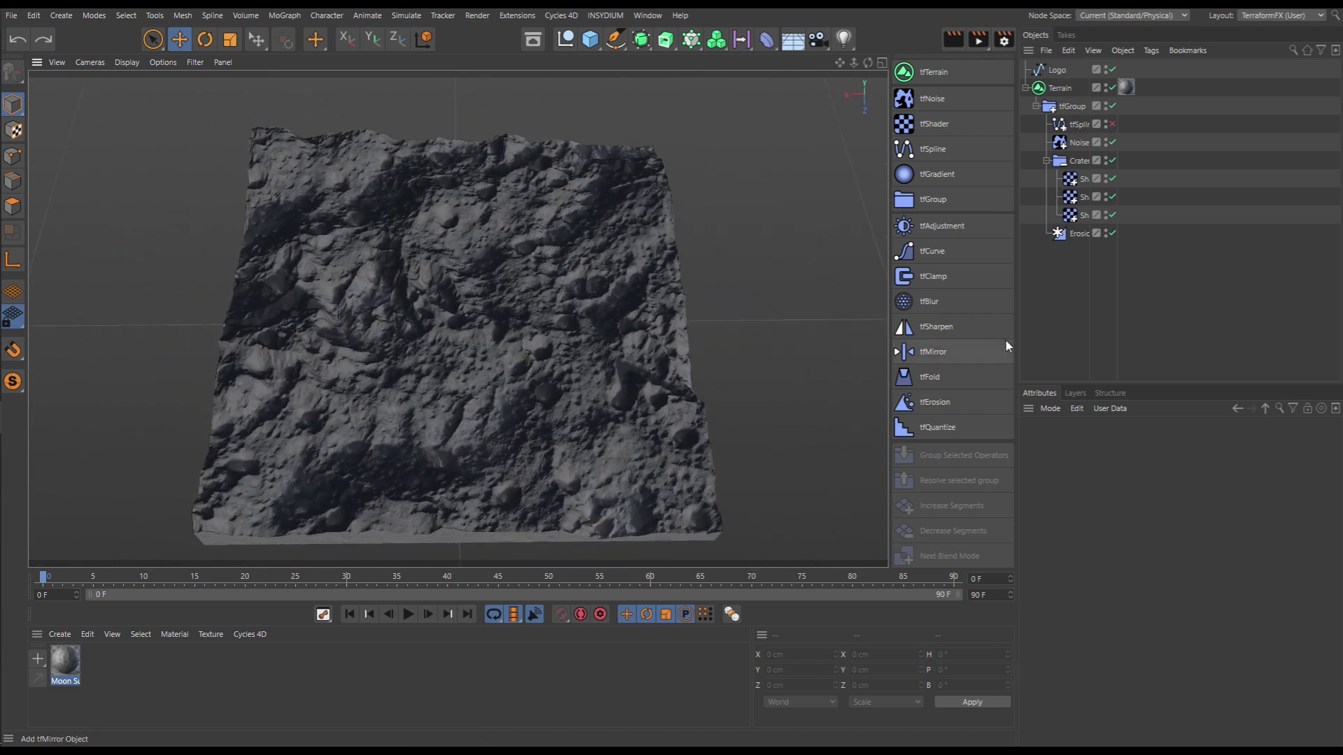
- Enable tfSpline, then hide the terrain to inspect the Logo spline and show it again
{"action": "left_click", "coordinate": [1080, 125]}
{"action": "left_click", "coordinate": [1112, 126]}
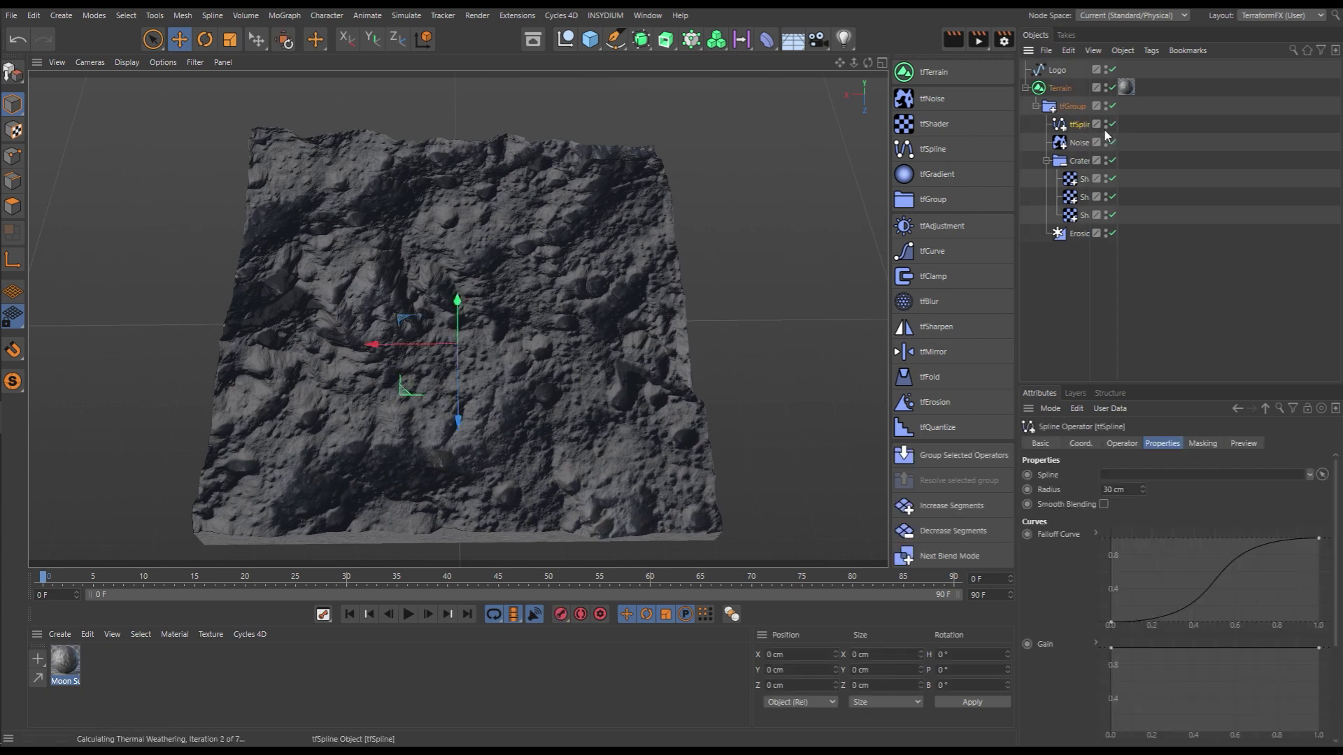
{"action": "left_click", "coordinate": [1106, 86]}
{"action": "left_click", "coordinate": [1057, 70]}
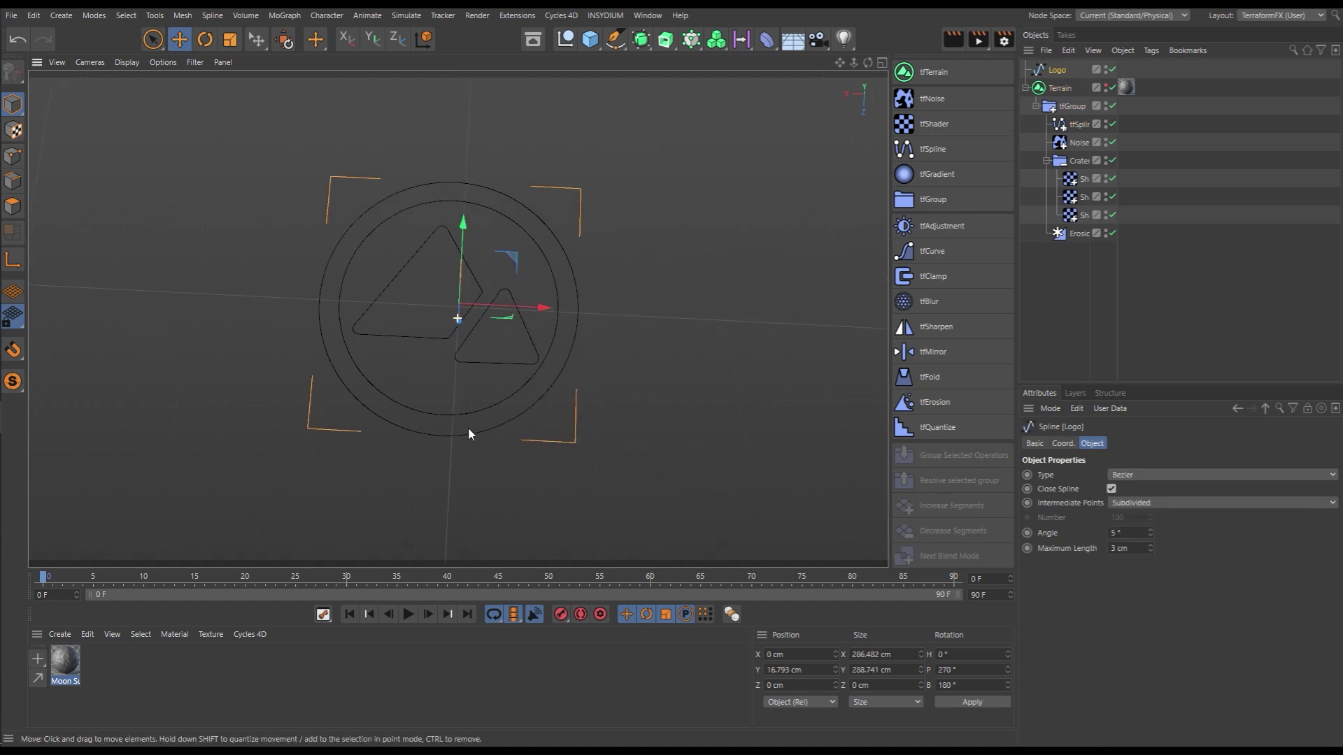
{"action": "mouse_move", "coordinate": [468, 433]}
{"action": "left_mouse_down", "text": "alt"}
{"action": "mouse_move", "coordinate": [476, 457]}
{"action": "mouse_move", "coordinate": [476, 416]}
{"action": "left_mouse_up", "text": "alt"}
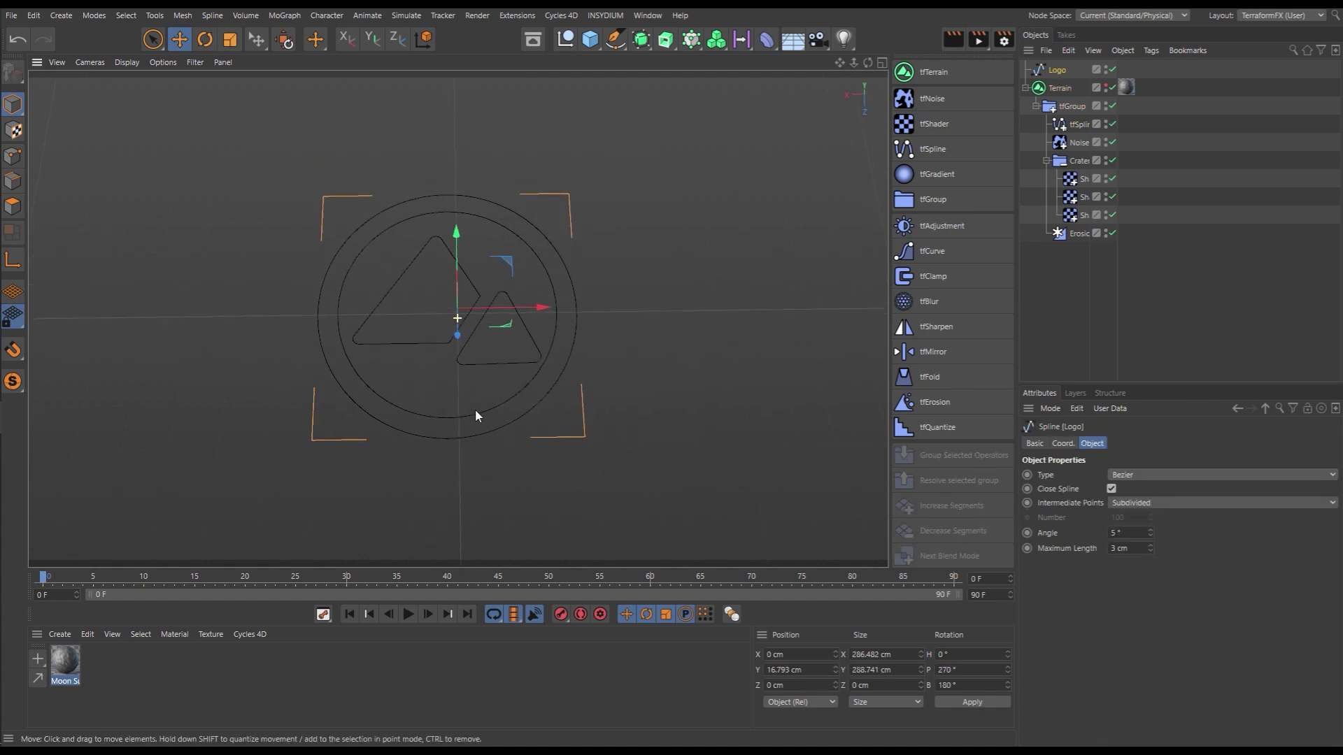
{"action": "left_click", "coordinate": [1107, 88]}
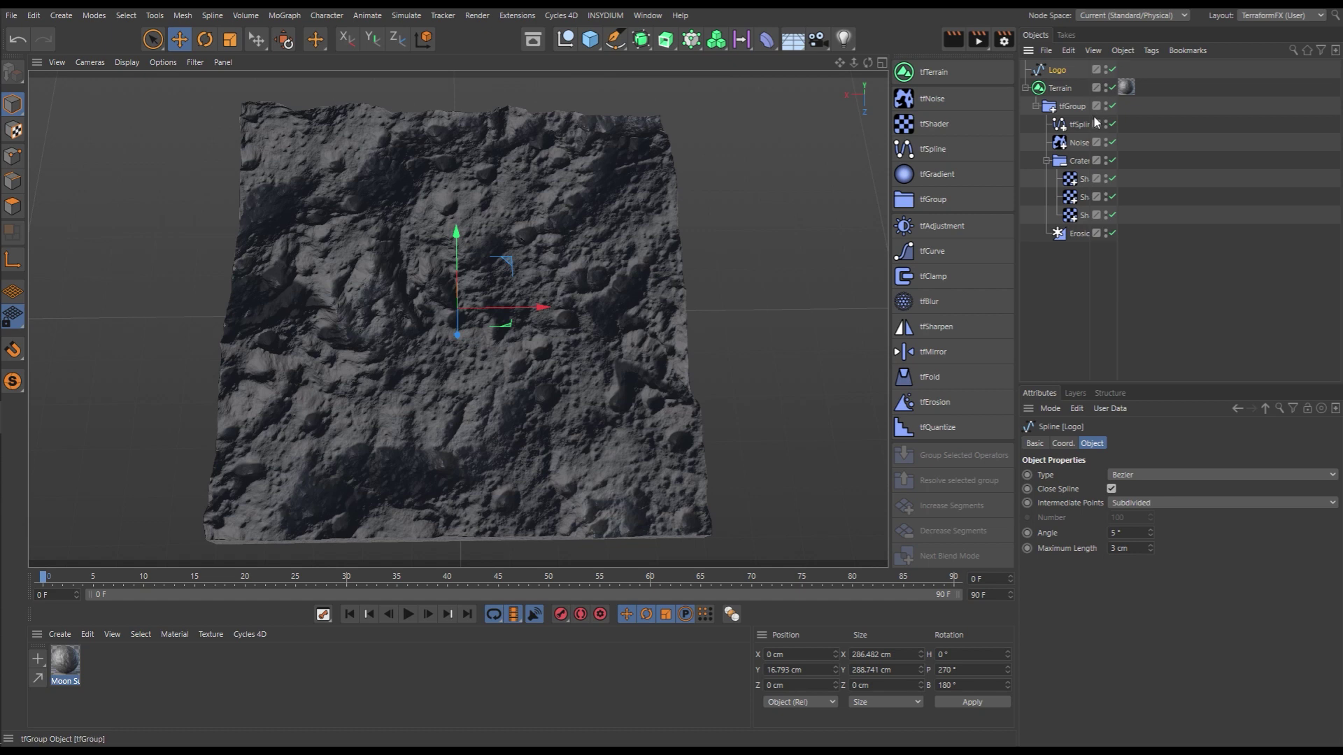
- Deselect everything and orbit to a low view of the embossed circular logo
{"action": "left_click", "coordinate": [1080, 126]}
{"action": "left_click", "coordinate": [1059, 73]}
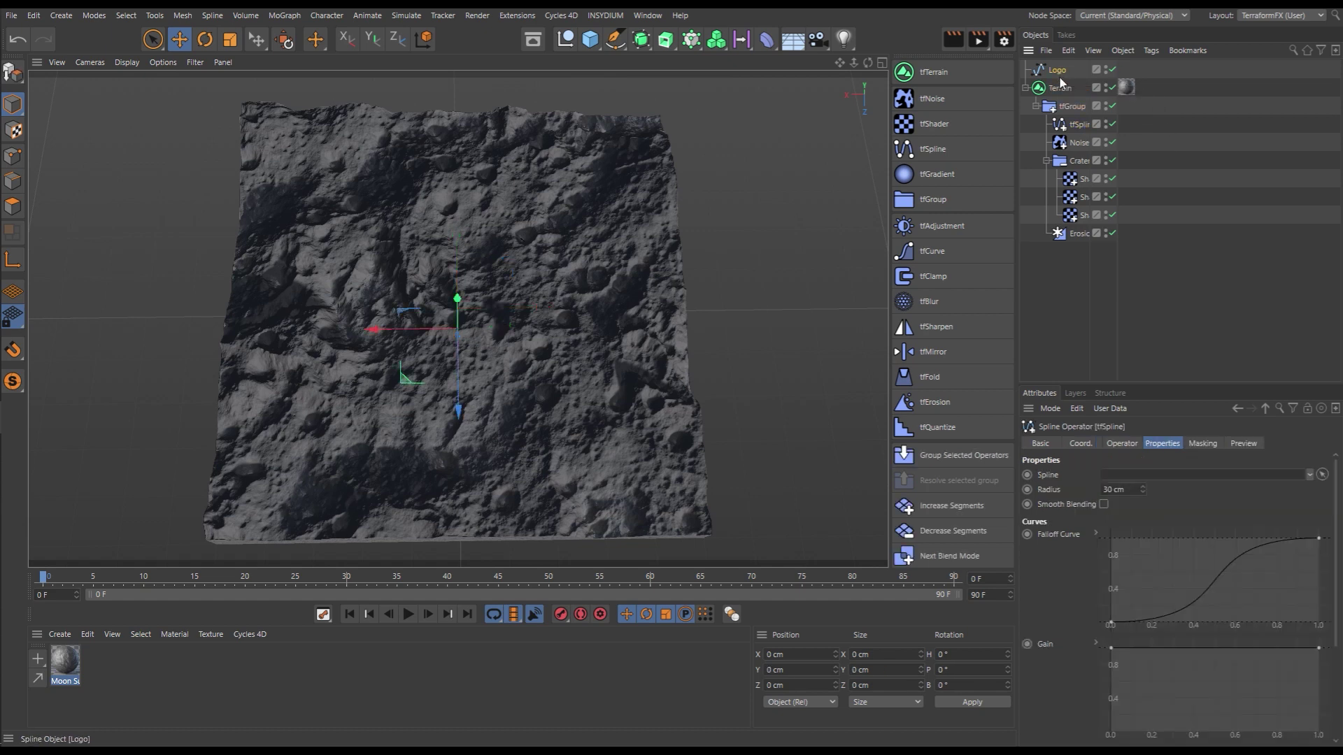
{"action": "left_click", "coordinate": [1080, 309]}
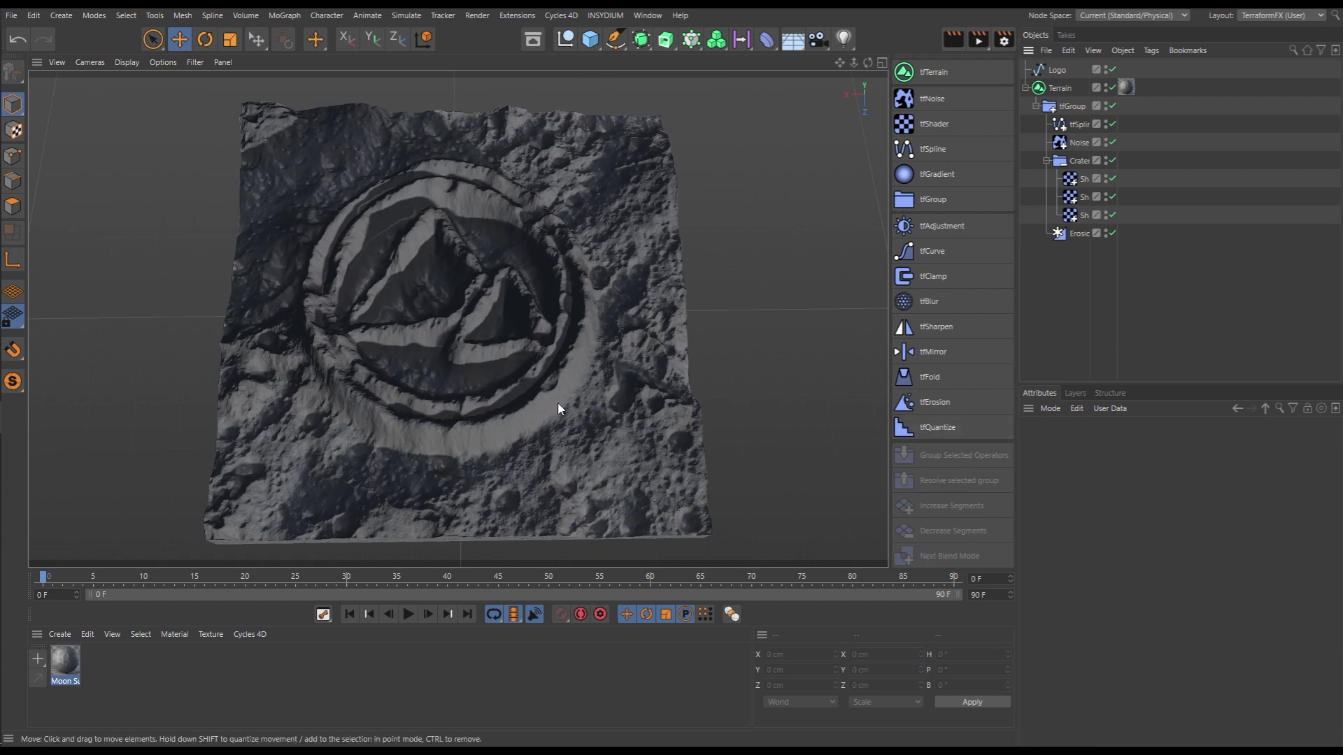
{"action": "mouse_move", "coordinate": [589, 434]}
{"action": "left_mouse_down", "text": "alt"}
{"action": "mouse_move", "coordinate": [455, 282]}
{"action": "mouse_move", "coordinate": [577, 418]}
{"action": "mouse_move", "coordinate": [593, 458]}
{"action": "mouse_move", "coordinate": [545, 405]}
{"action": "mouse_move", "coordinate": [582, 412]}
{"action": "left_mouse_up", "text": "alt"}
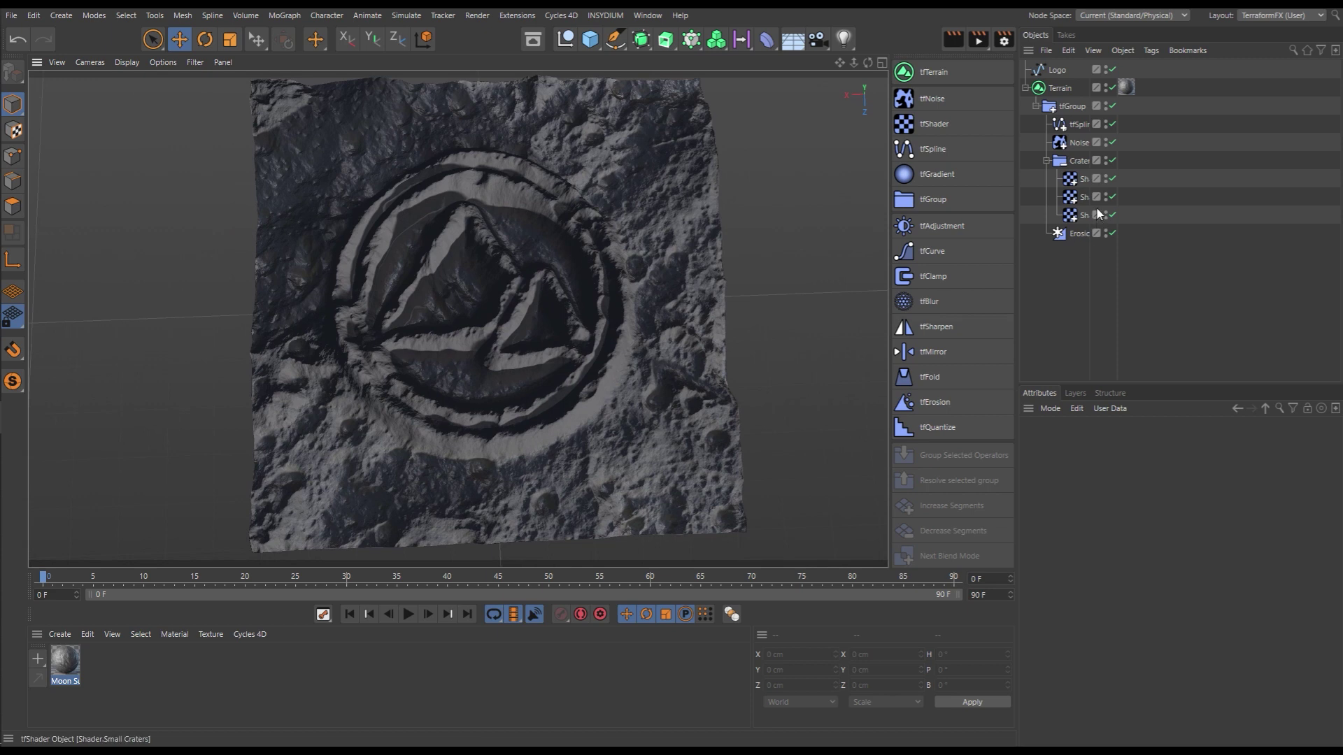
- Enable Altitude masking on the Craters group with Min 0 cm and Max 40 cm
{"action": "left_click", "coordinate": [1081, 160]}
{"action": "left_click", "coordinate": [1256, 443]}
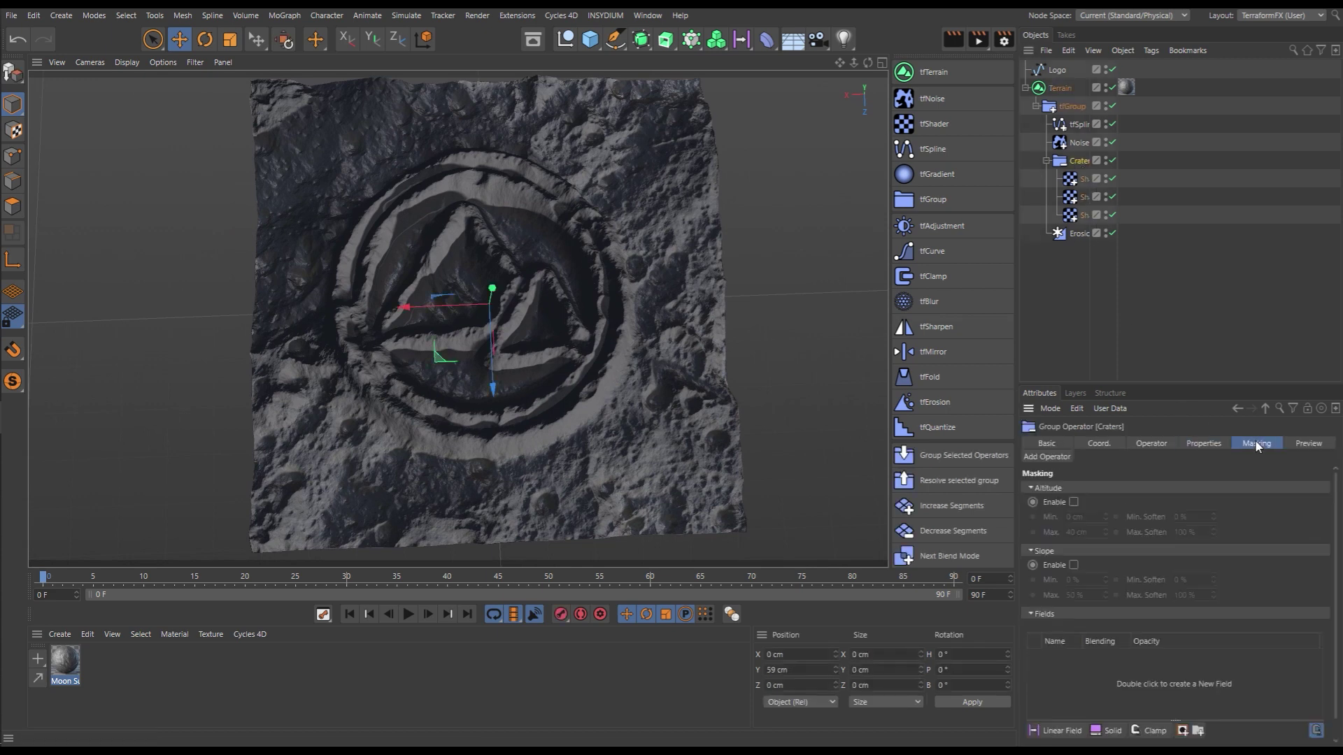
{"action": "left_click", "coordinate": [1074, 502]}
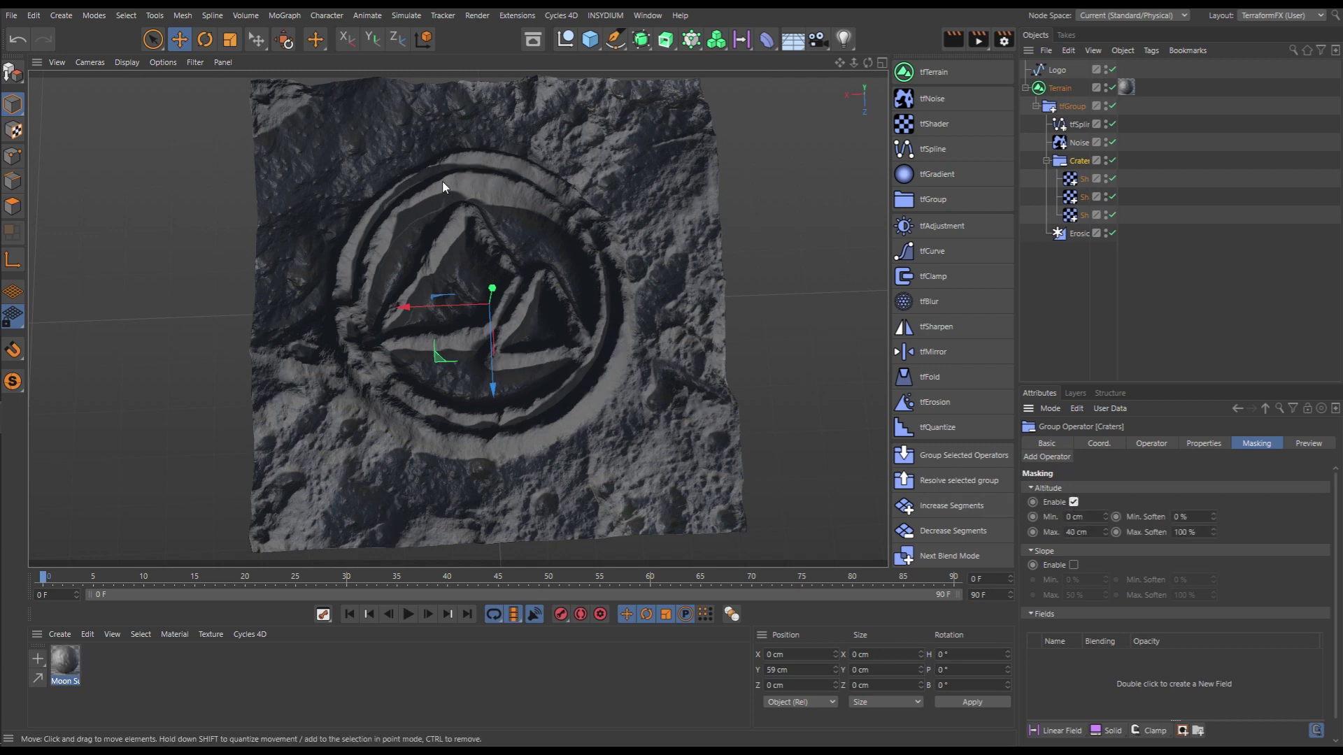
{"action": "mouse_move", "coordinate": [618, 423]}
{"action": "left_mouse_down", "text": "alt"}
{"action": "mouse_move", "coordinate": [534, 338]}
{"action": "mouse_move", "coordinate": [616, 421]}
{"action": "left_mouse_up", "text": "alt"}
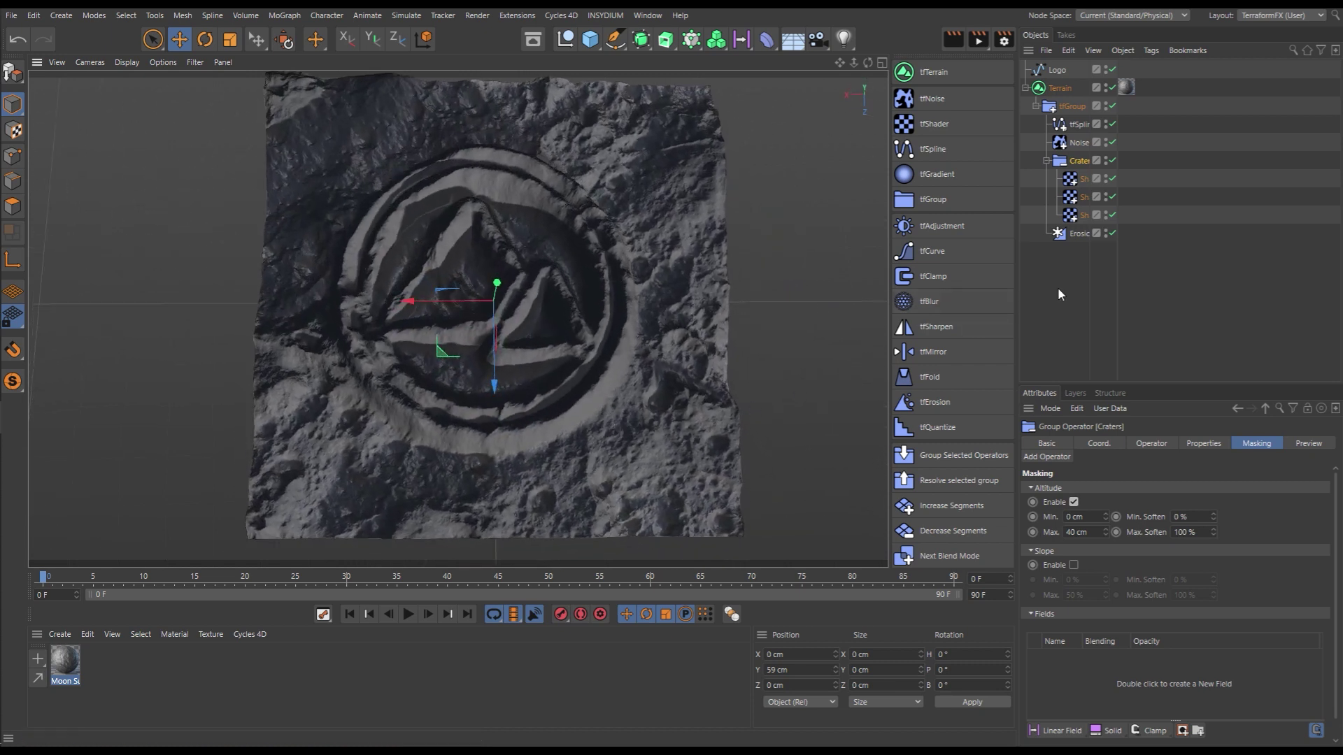
- Add a Linear Field mask to the tfSpline operator's Masking fields
{"action": "left_click", "coordinate": [1077, 260]}
{"action": "left_click", "coordinate": [1078, 125]}
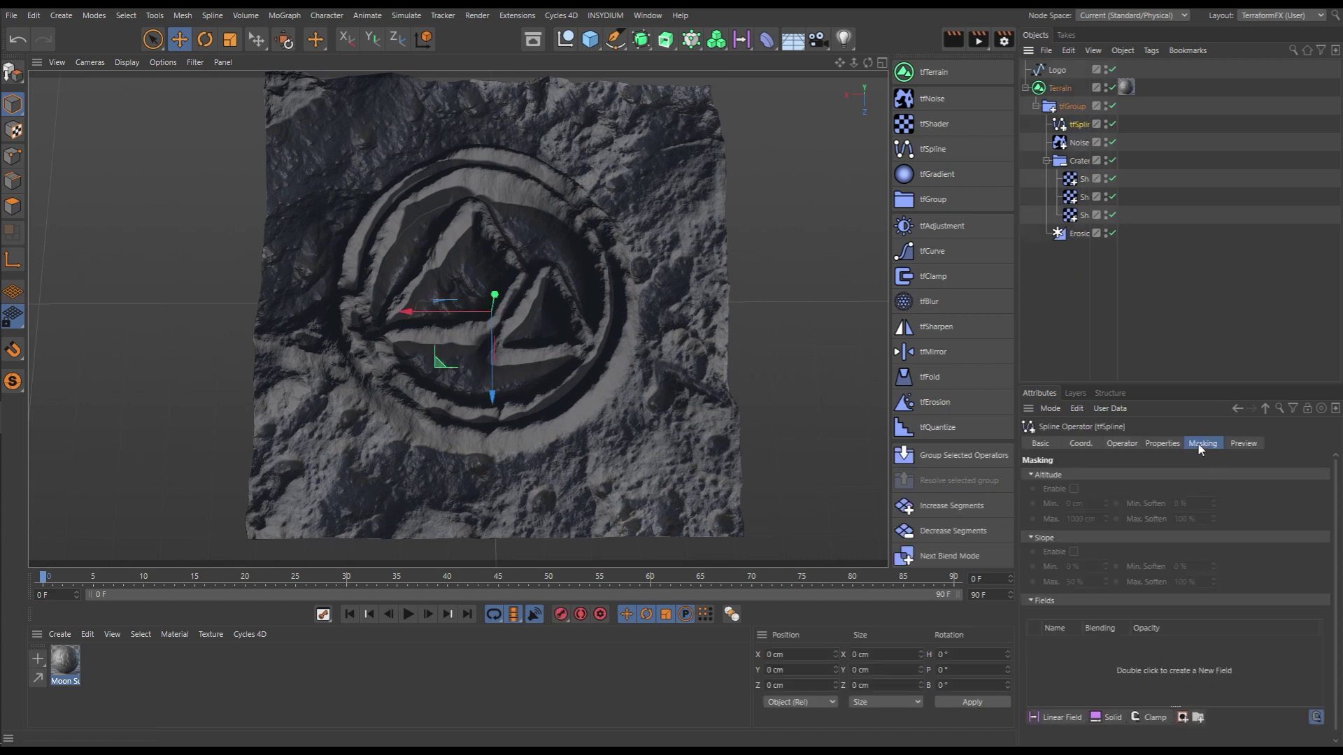
{"action": "left_click", "coordinate": [1062, 718]}
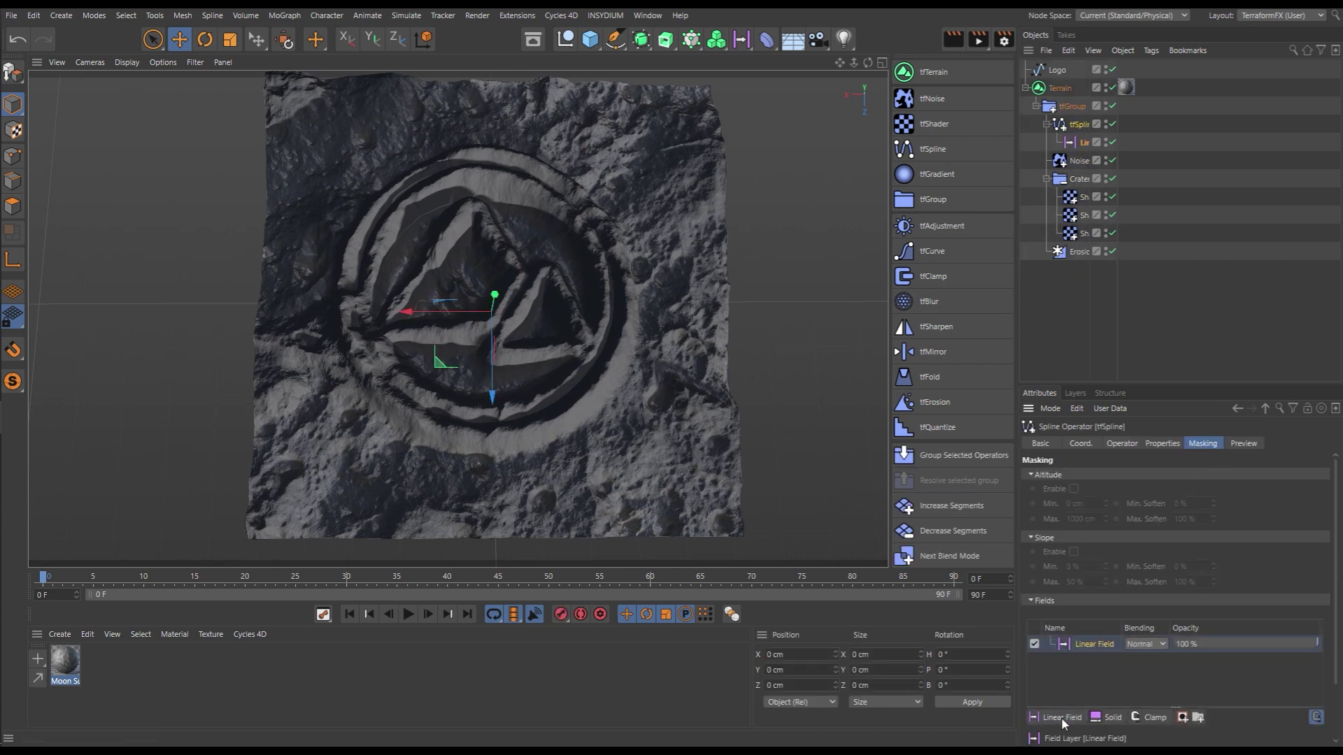